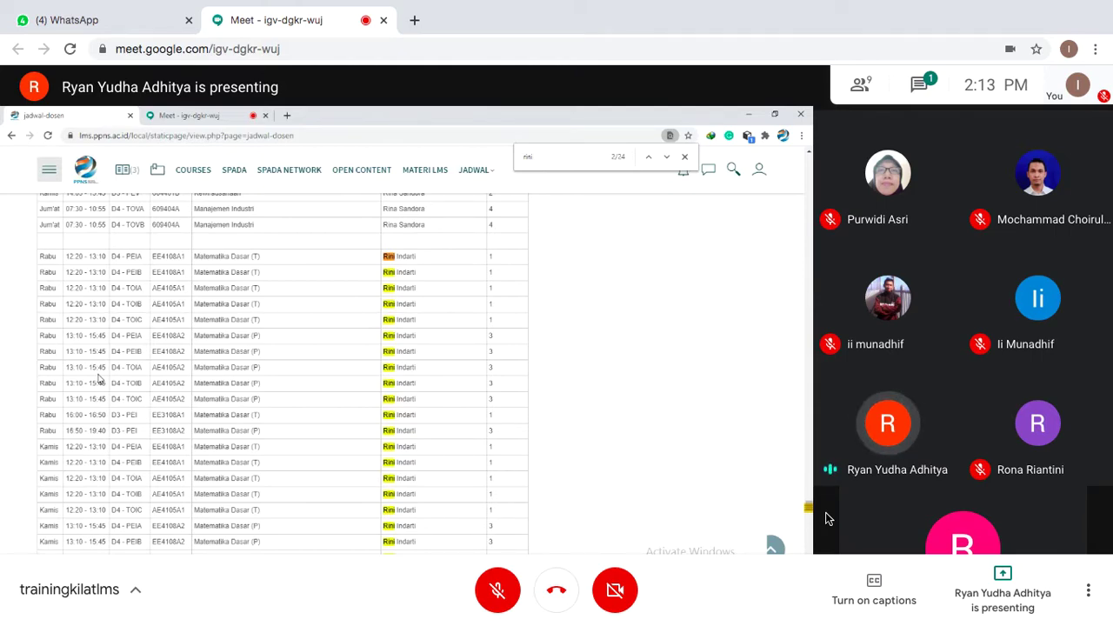
- Open the More options menu in the Meet call
{"action": "left_click", "coordinate": [1089, 596]}
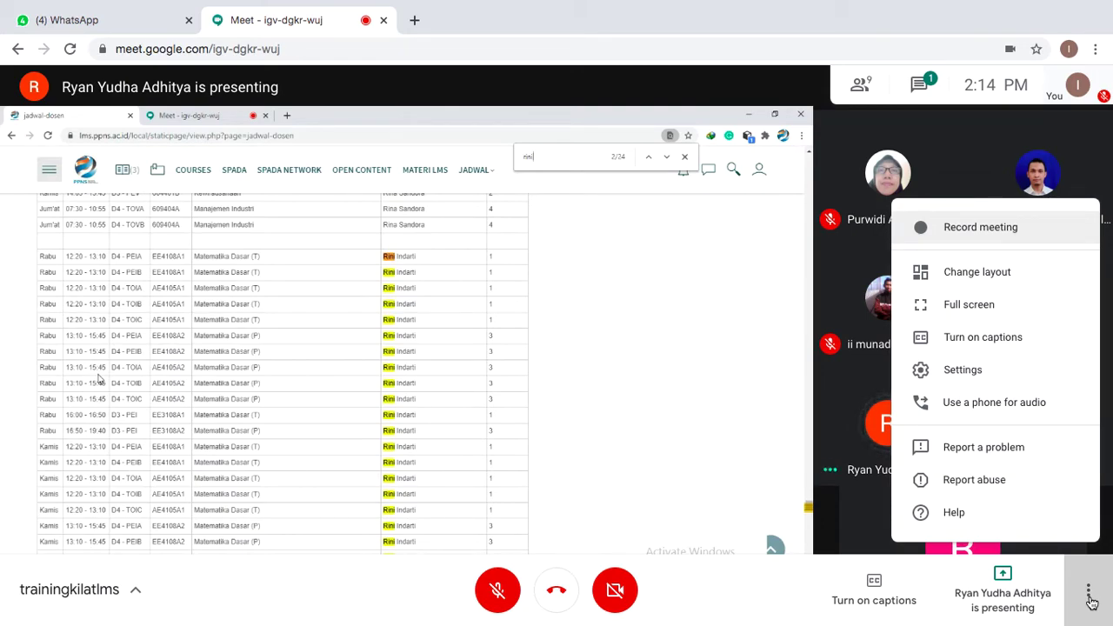
- Check the camera and resolution options on the Video settings tab, then close Settings
{"action": "left_click", "coordinate": [1003, 381]}
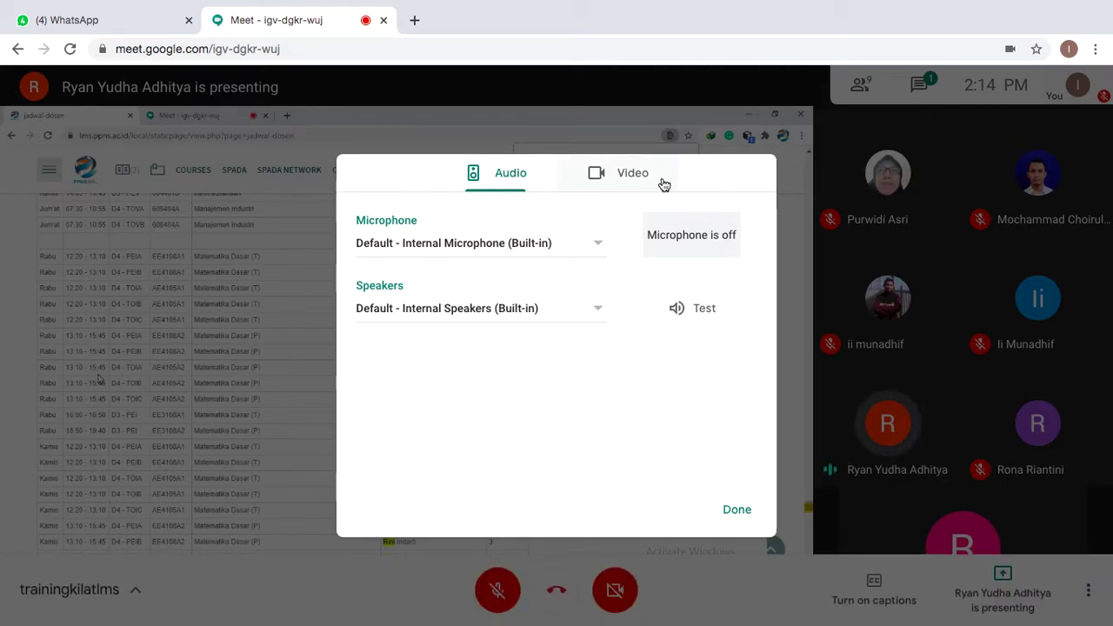
{"action": "left_click", "coordinate": [662, 183]}
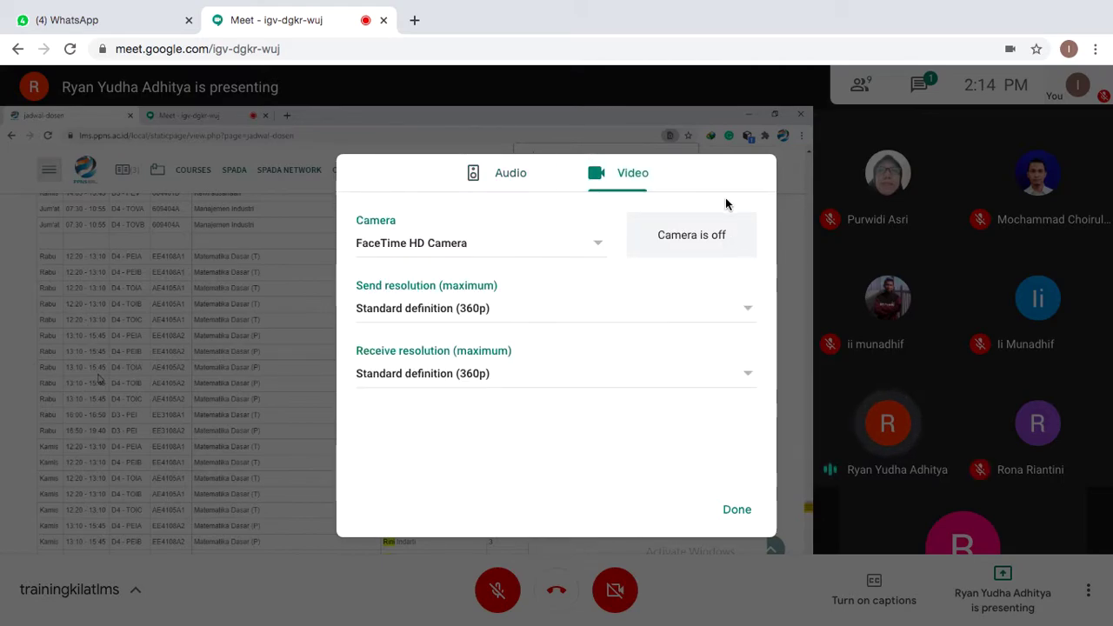
{"action": "left_click", "coordinate": [829, 189]}
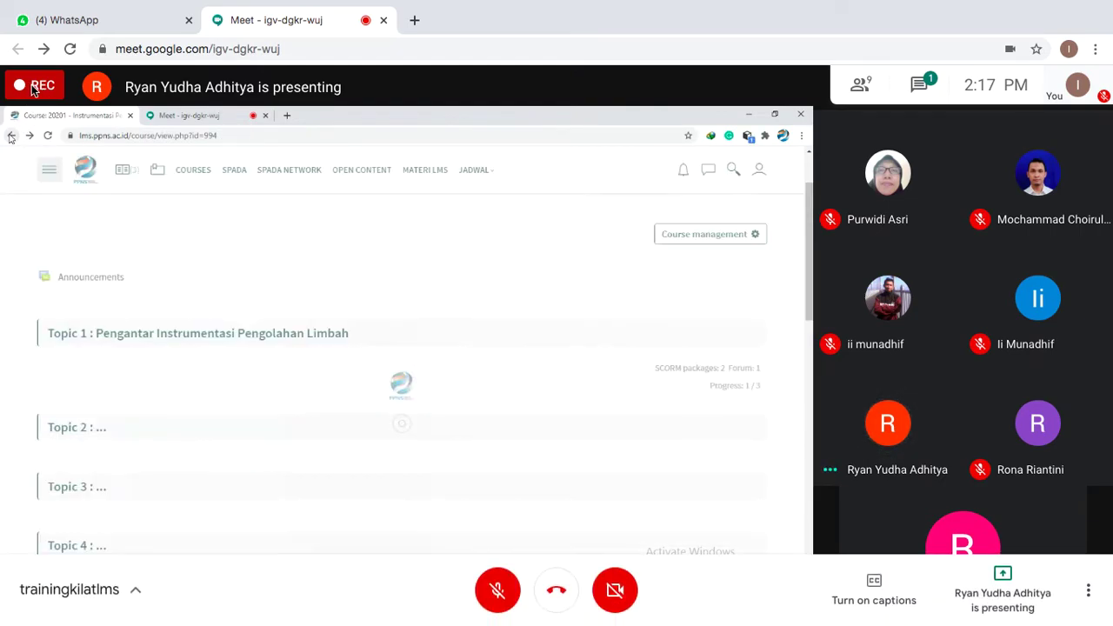
- Watch the shared SCORM lesson advance to slide 2, 'Definisi'
{"action": "mouse_move", "coordinate": [696, 6]}
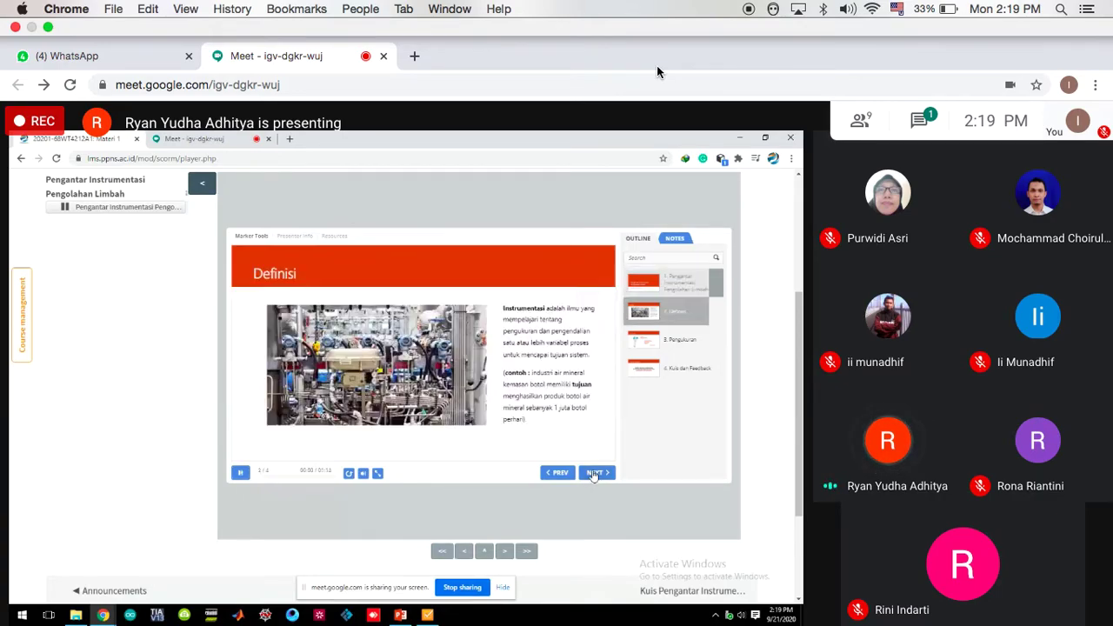
- Make the Meet window full screen with Cmd+Ctrl+F
{"action": "key", "text": "ctrl+super+f"}
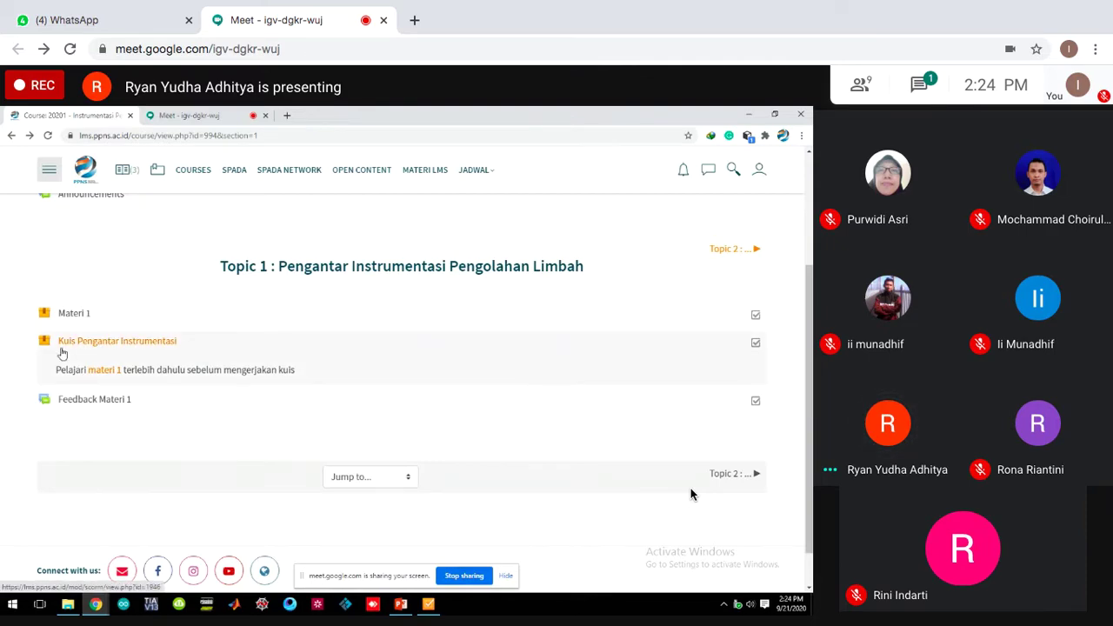
- Bring up the Meet control bar while following the shared Editing SCORM package form
{"action": "mouse_move", "coordinate": [586, 530]}
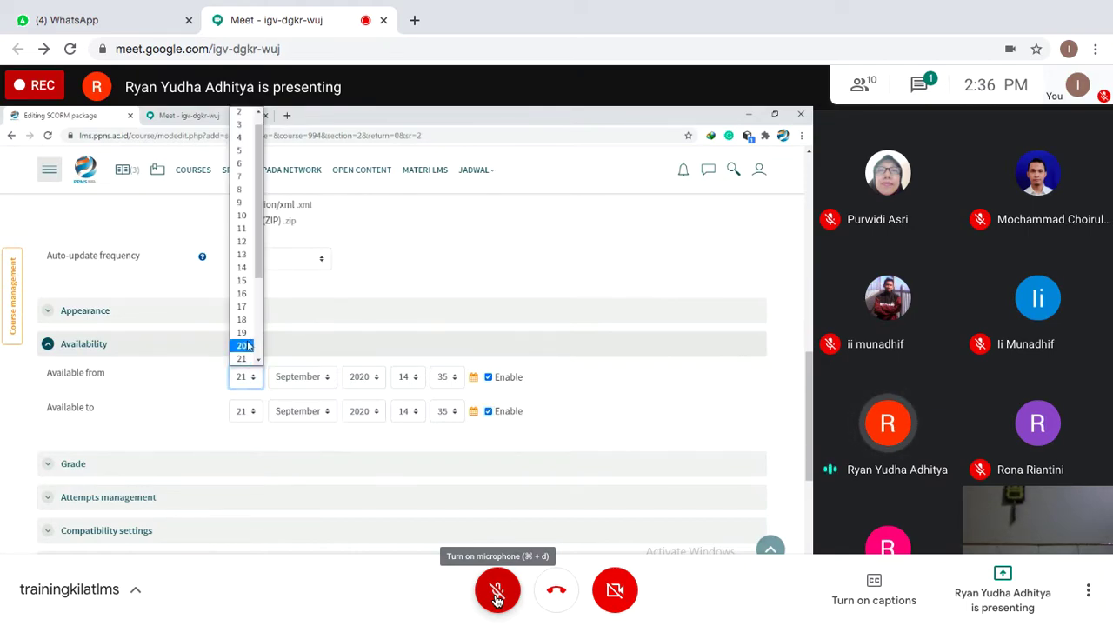
- Scroll while the presenter sets availability to 22–29 September 2020 and 3 attempts
{"action": "scroll", "coordinate": [243, 330], "scroll_direction": "down", "scroll_amount": 3}
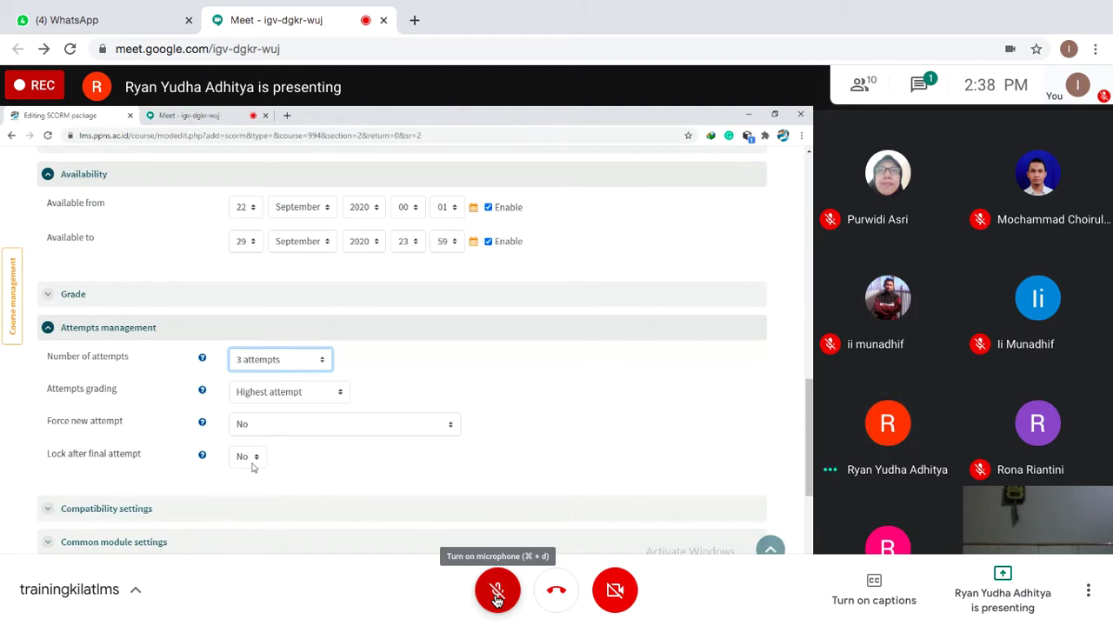
- Click on the shared view as the presenter switches to their Meet window's People list
{"action": "left_click", "coordinate": [247, 457]}
{"action": "left_click", "coordinate": [254, 493]}
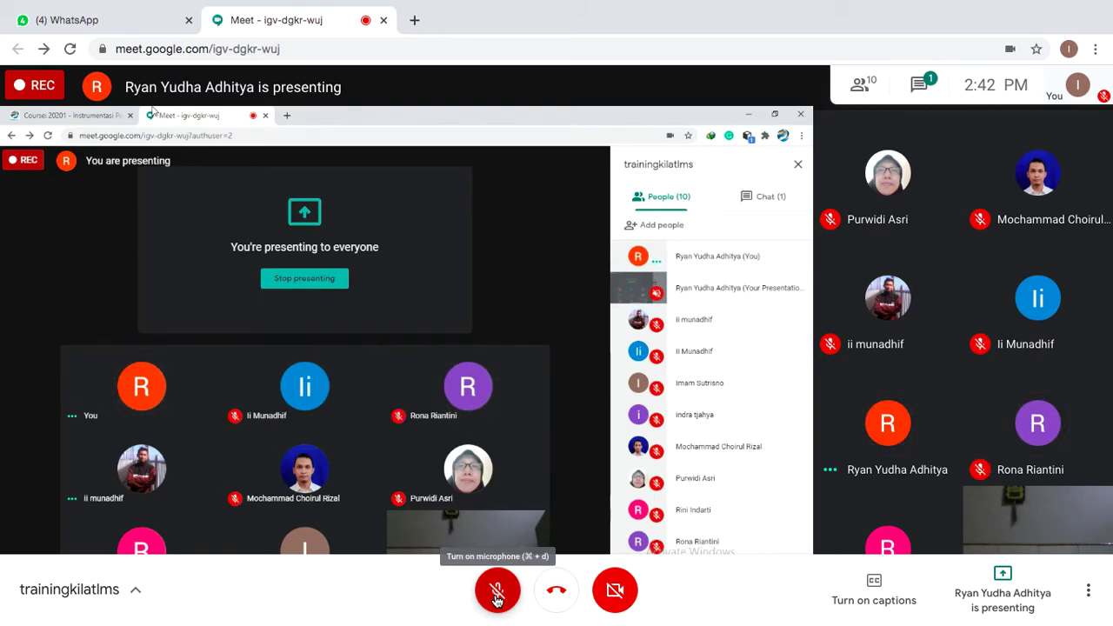
- Toggle the microphone on and off a few times, leaving it muted
{"action": "left_click", "coordinate": [497, 597]}
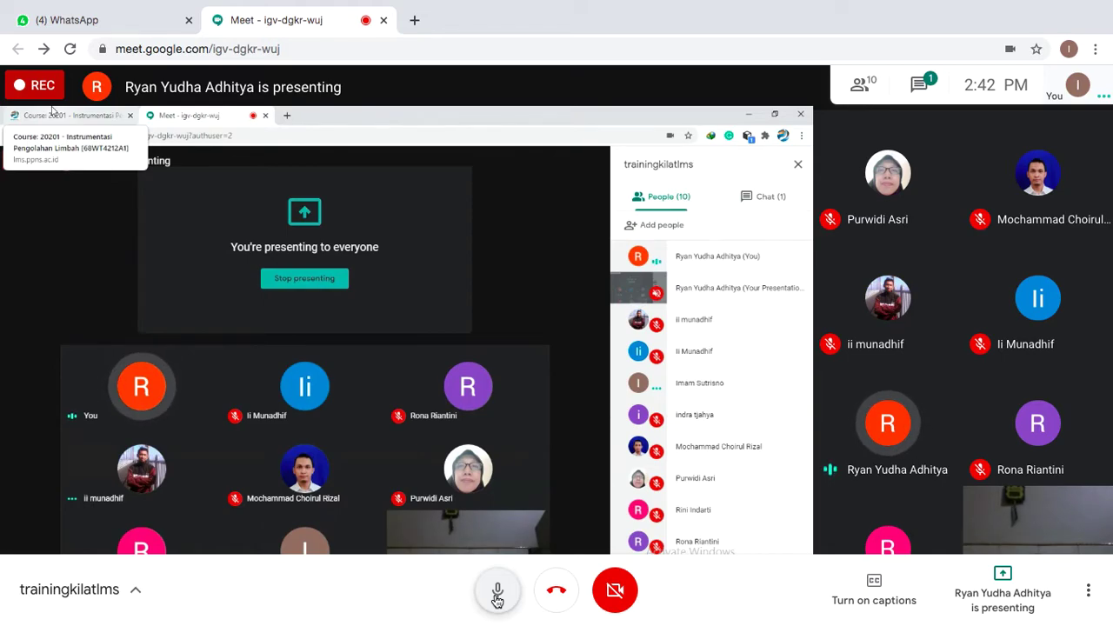
{"action": "left_click", "coordinate": [498, 593]}
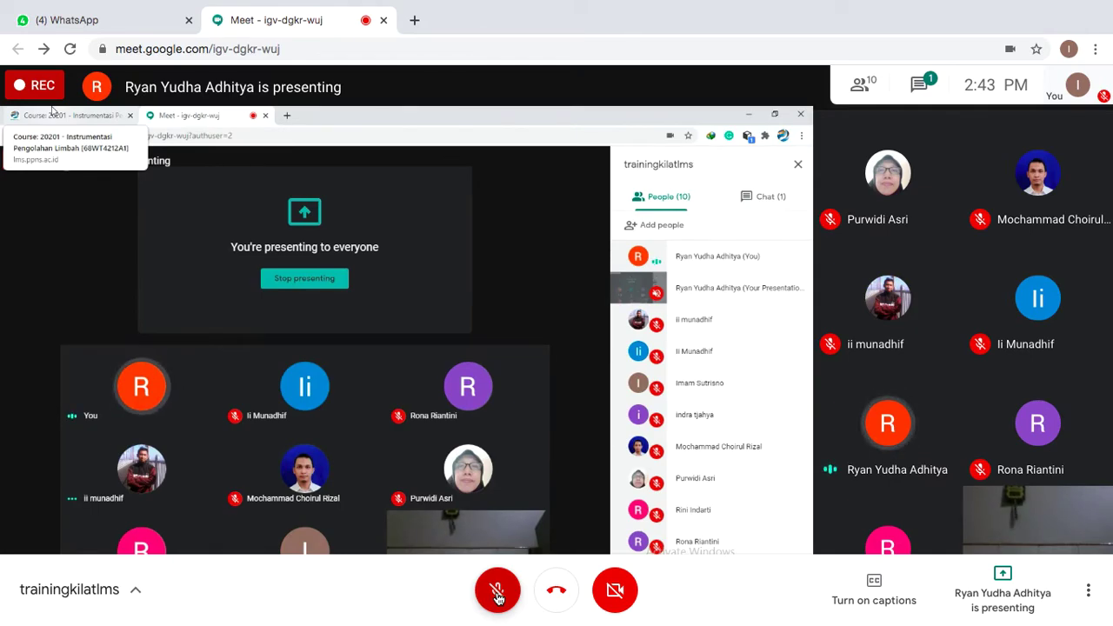
{"action": "left_click", "coordinate": [497, 594]}
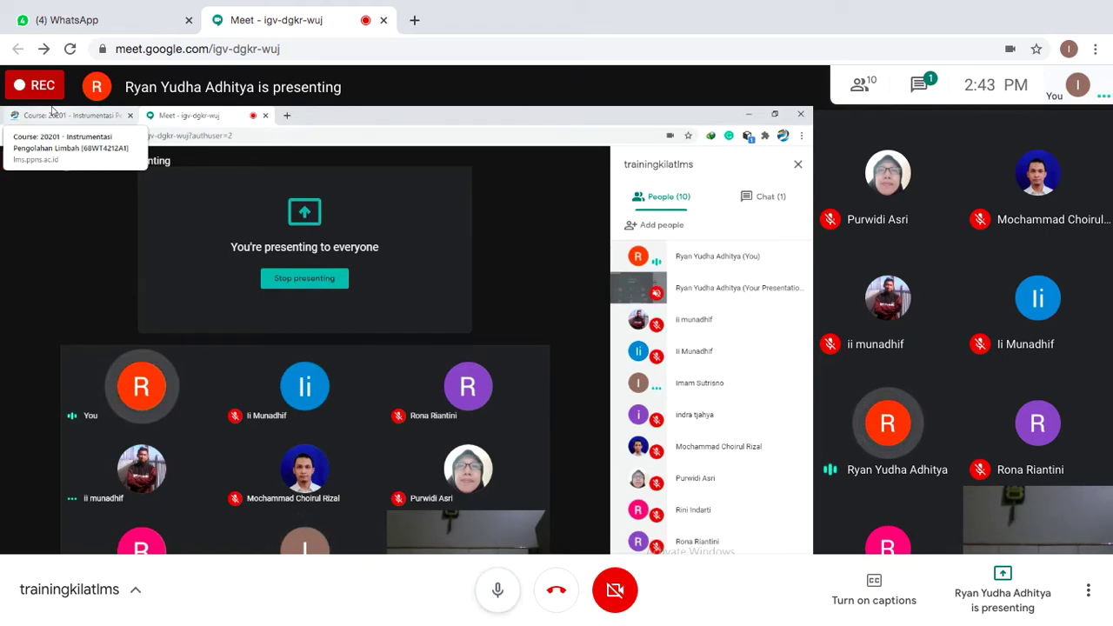
{"action": "mouse_move", "coordinate": [628, 623]}
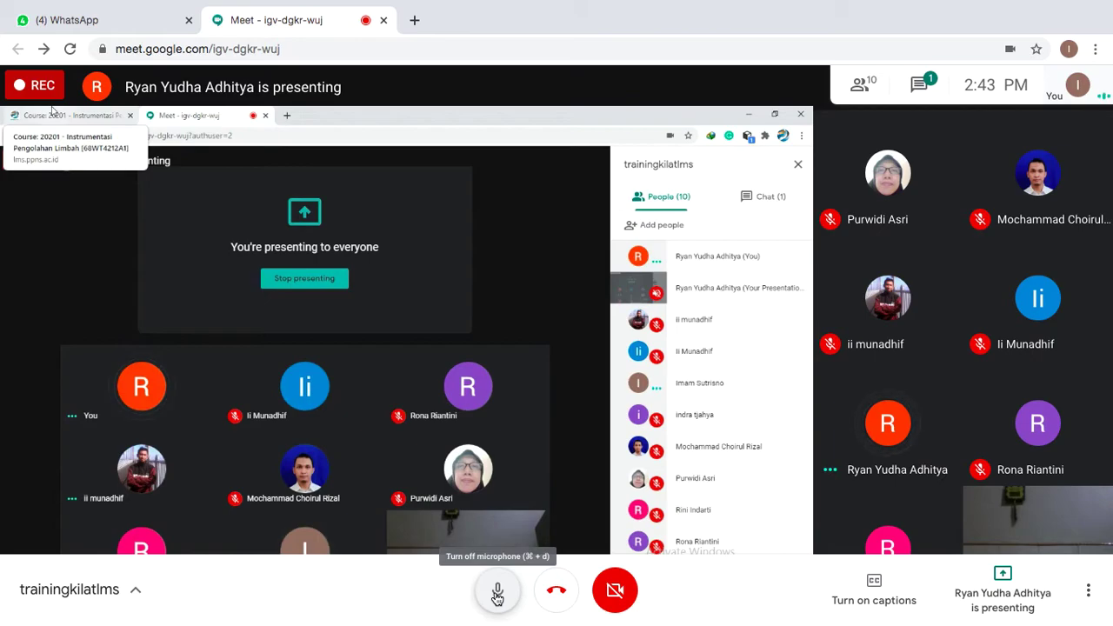
{"action": "left_click", "coordinate": [497, 595]}
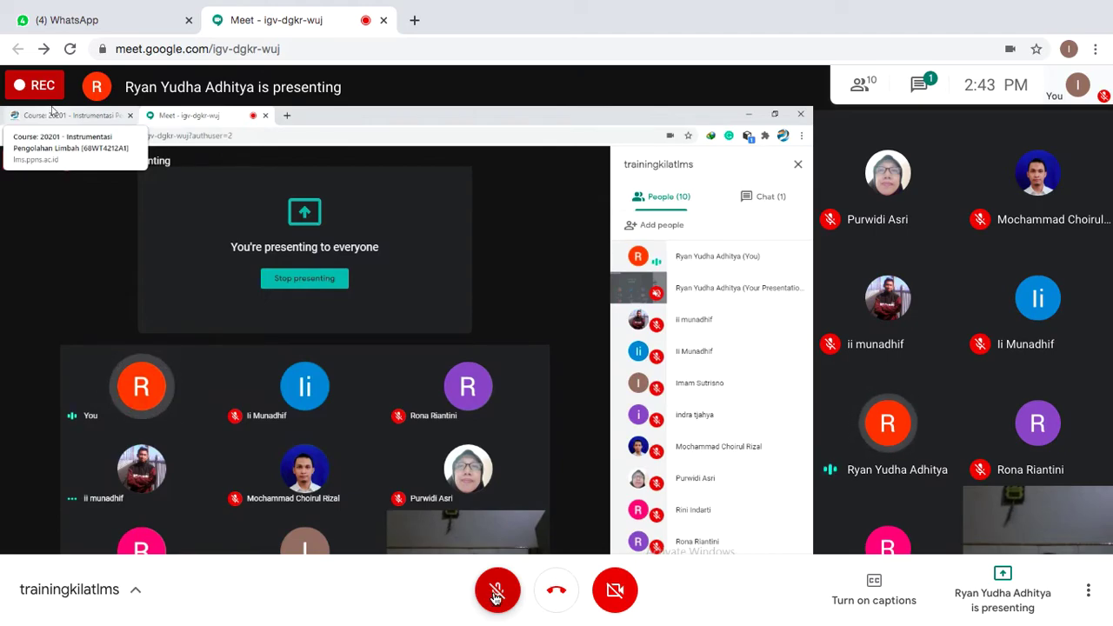
{"action": "left_click", "coordinate": [498, 594]}
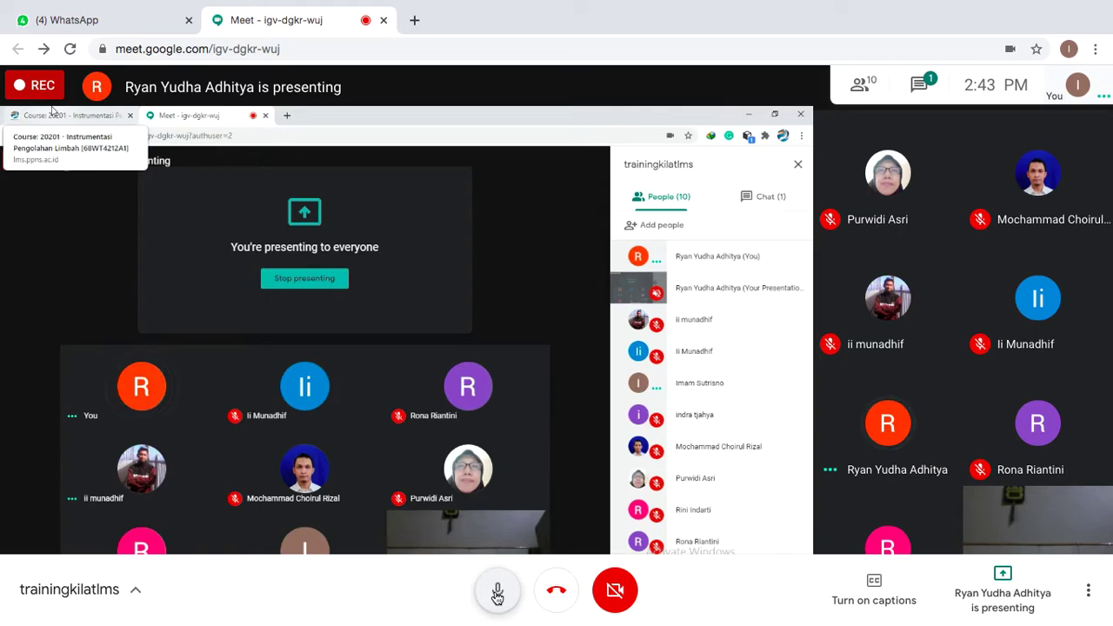
{"action": "left_click", "coordinate": [497, 595]}
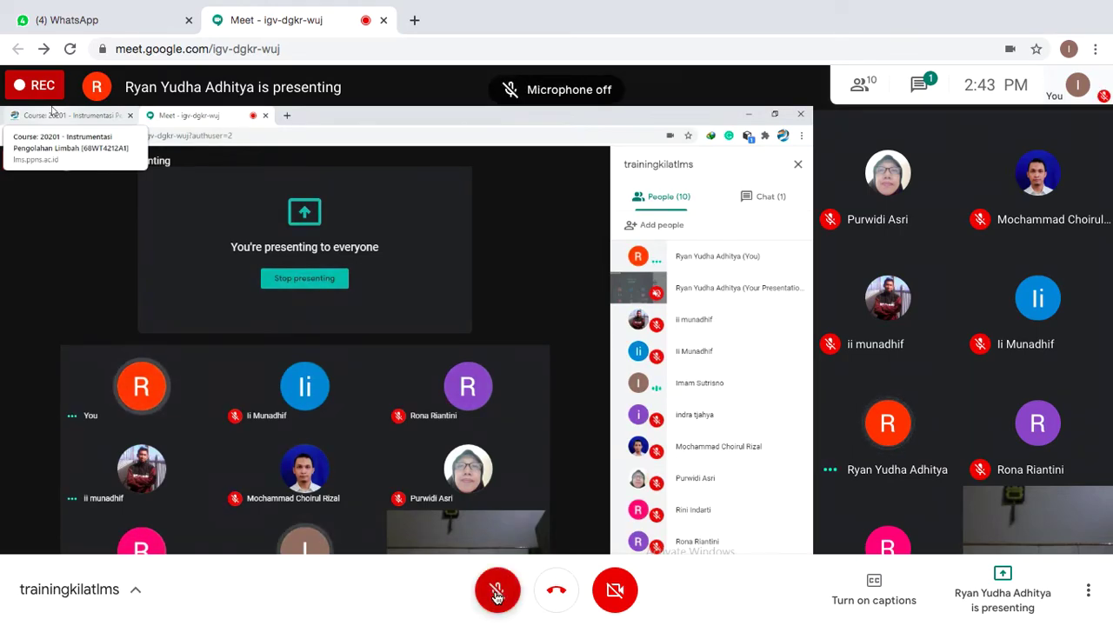
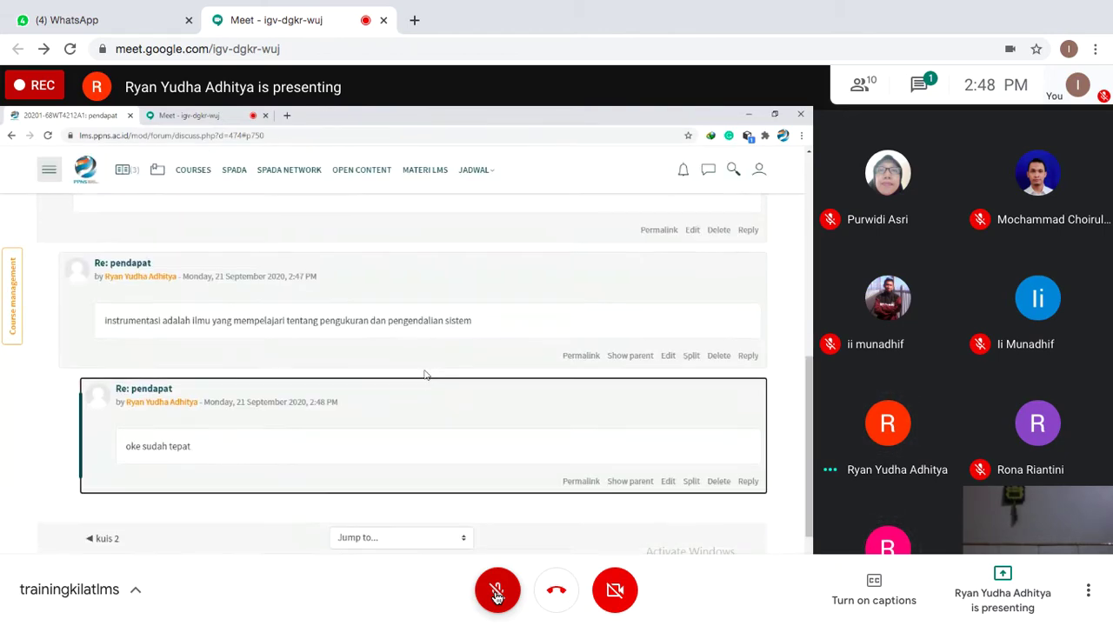
- Switch the microphone on and off repeatedly, ending with it muted
{"action": "left_click", "coordinate": [496, 596]}
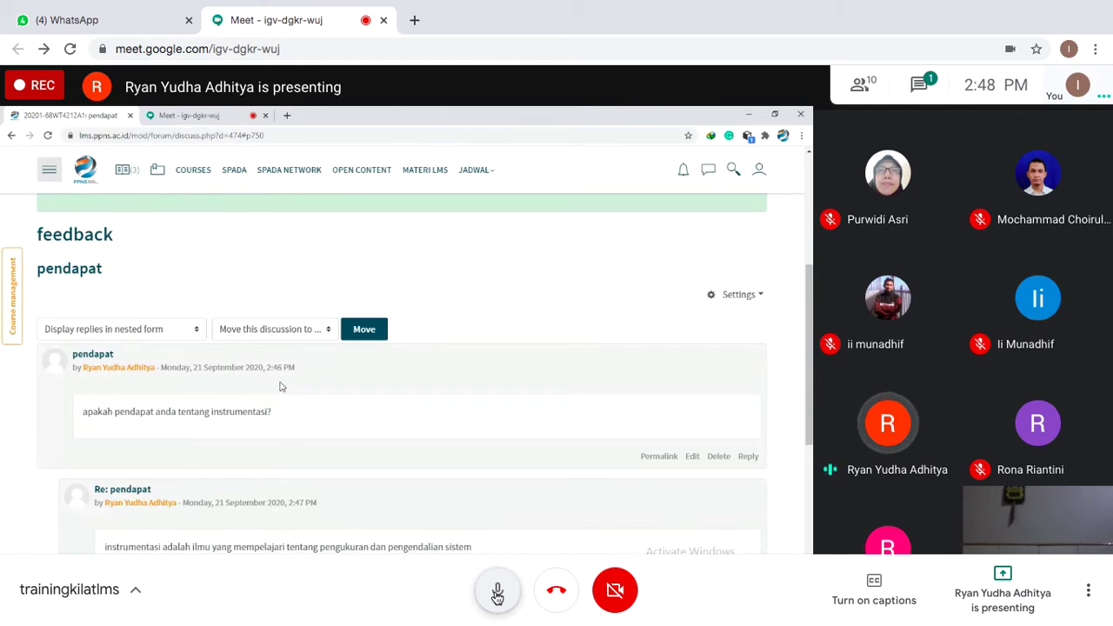
{"action": "left_click", "coordinate": [497, 594]}
{"action": "mouse_move", "coordinate": [608, 6]}
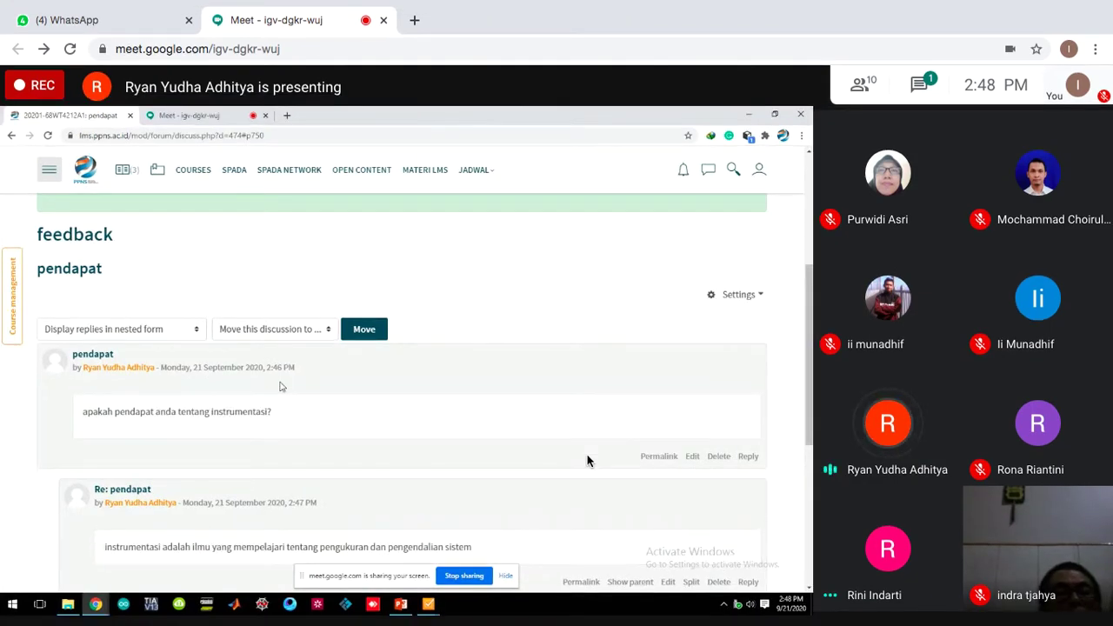
{"action": "mouse_move", "coordinate": [568, 613]}
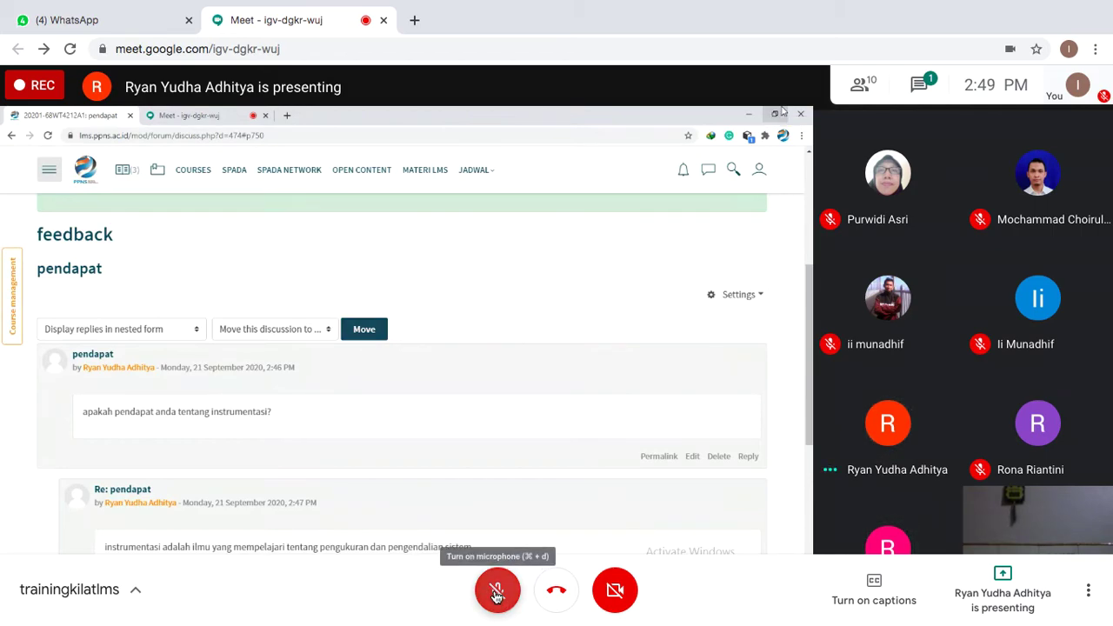
{"action": "left_click", "coordinate": [496, 593]}
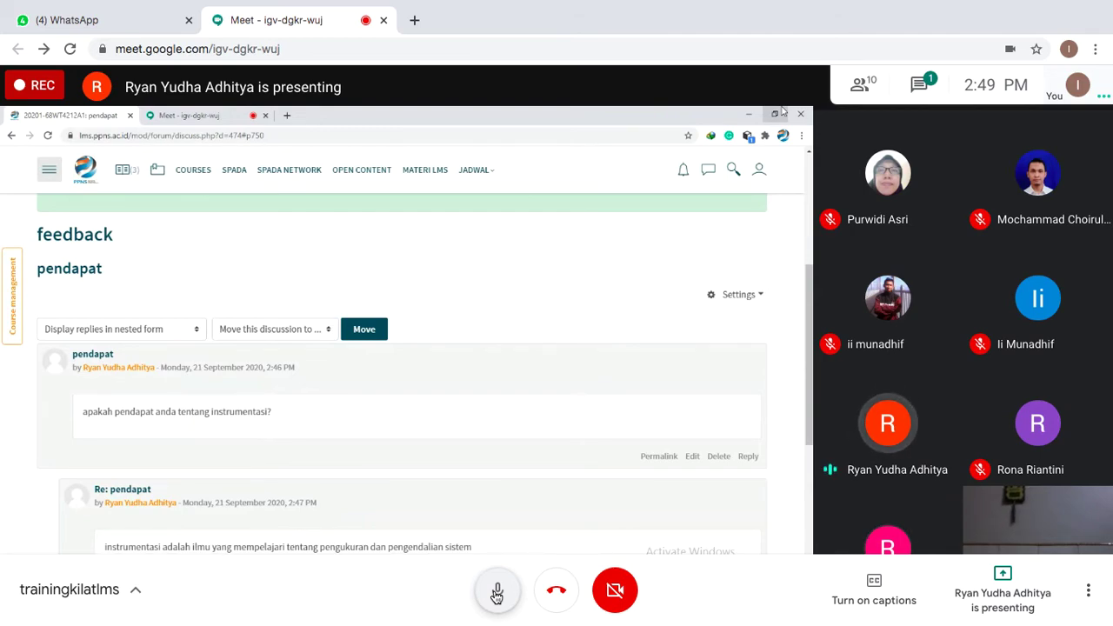
{"action": "left_click", "coordinate": [496, 594]}
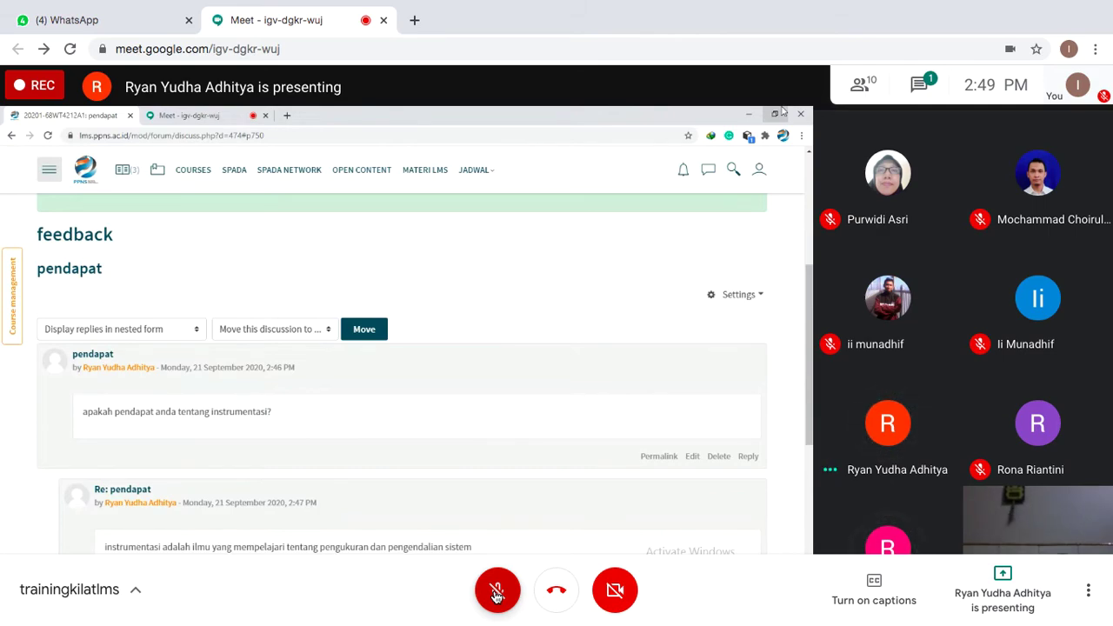
{"action": "left_click", "coordinate": [496, 593]}
{"action": "left_click", "coordinate": [496, 593]}
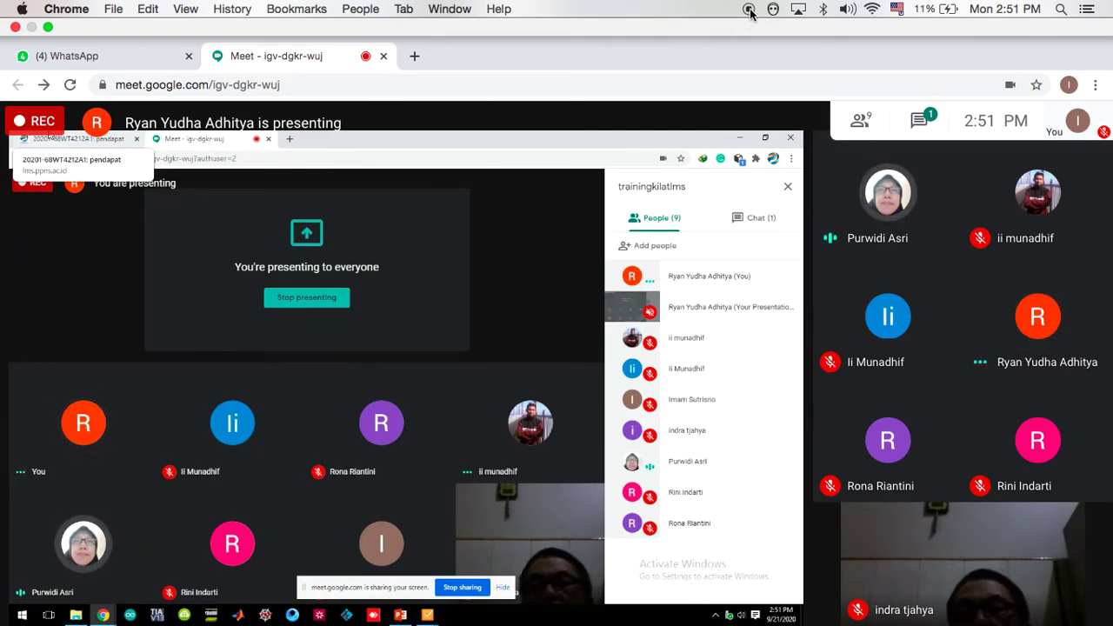
- Restore full screen, send 'ijin kluar' in the meeting chat, and close the chat panel
{"action": "key", "text": "ctrl+super+f"}
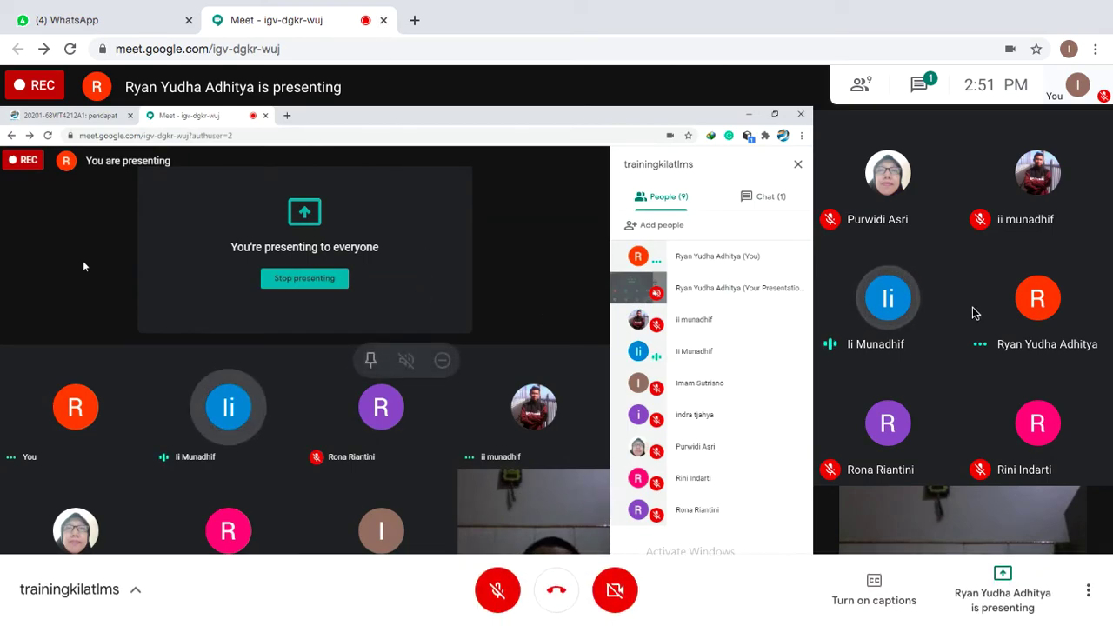
{"action": "left_click", "coordinate": [920, 85]}
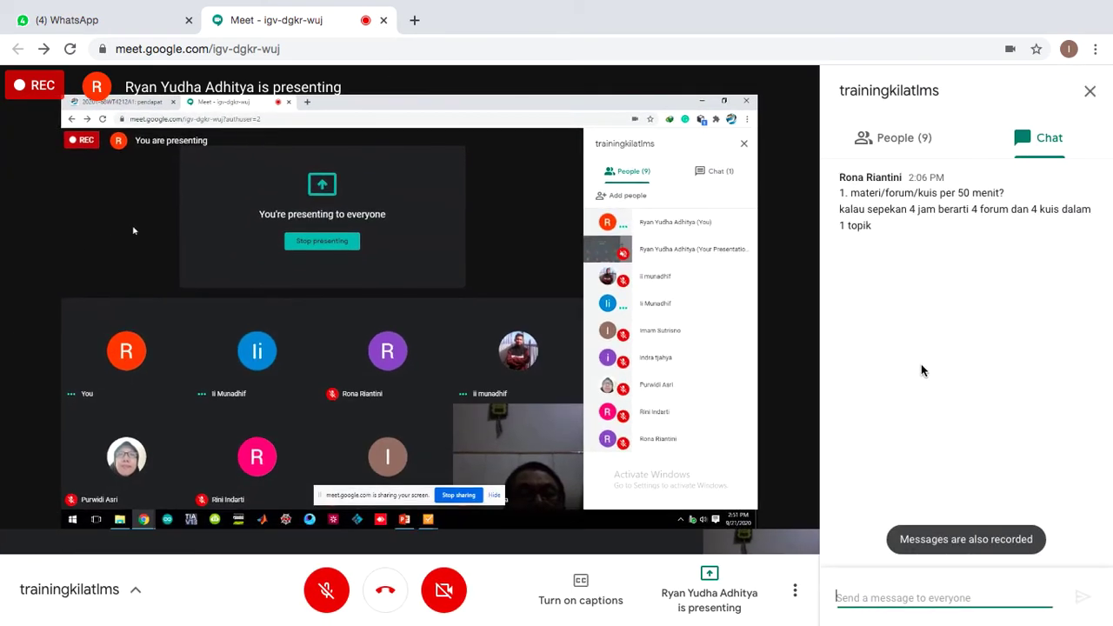
{"action": "type", "text": "ijin klua"}
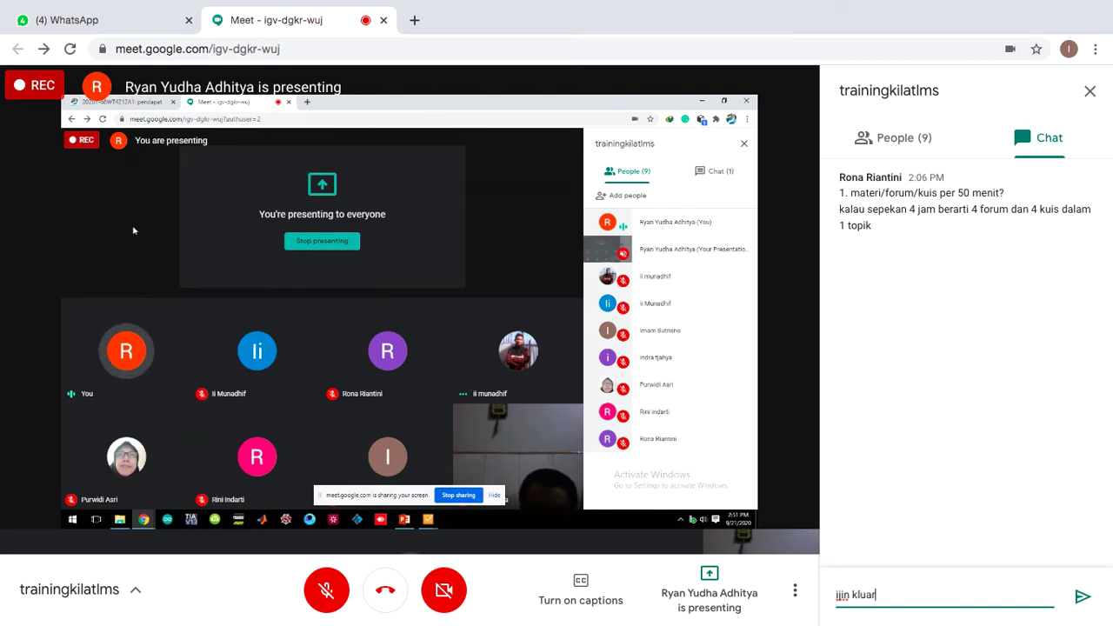
{"action": "type", "text": "r"}
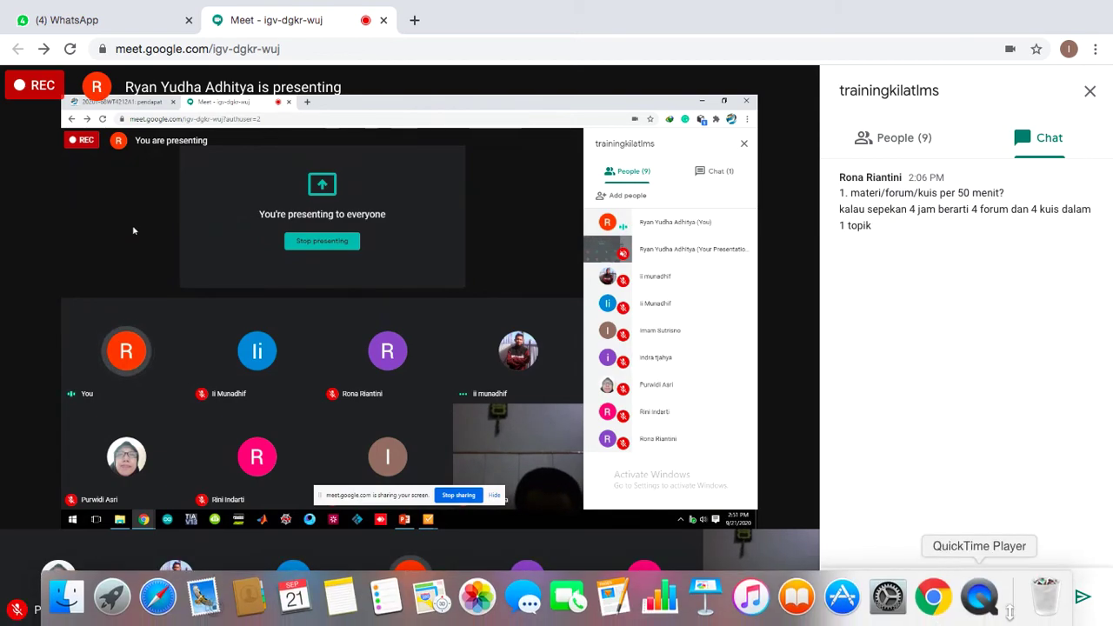
{"action": "key", "text": "Return"}
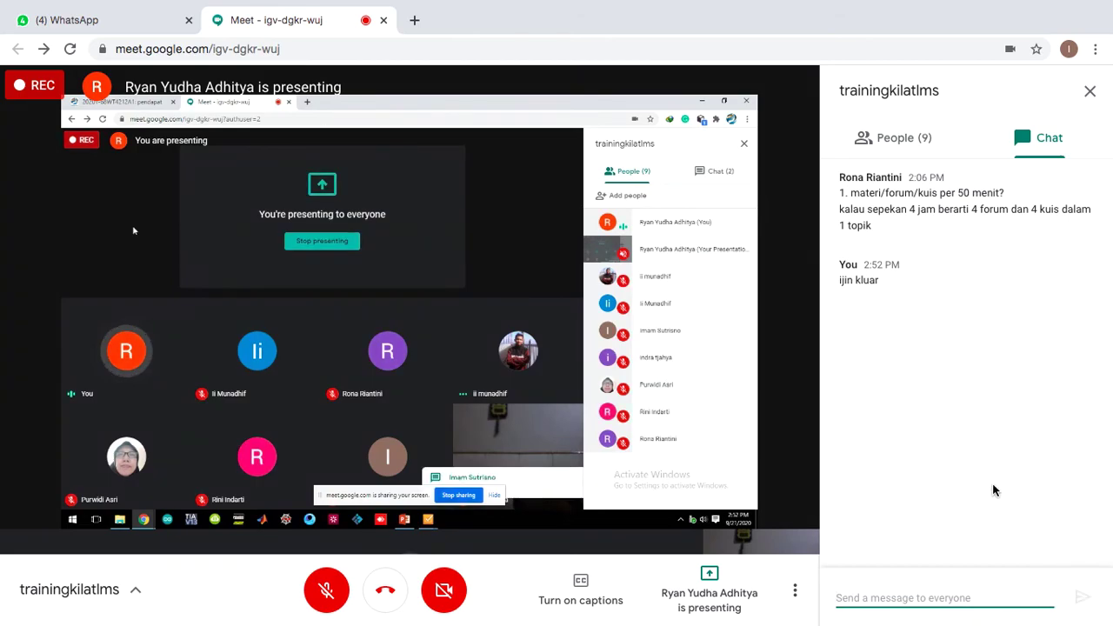
{"action": "left_click", "coordinate": [1089, 91]}
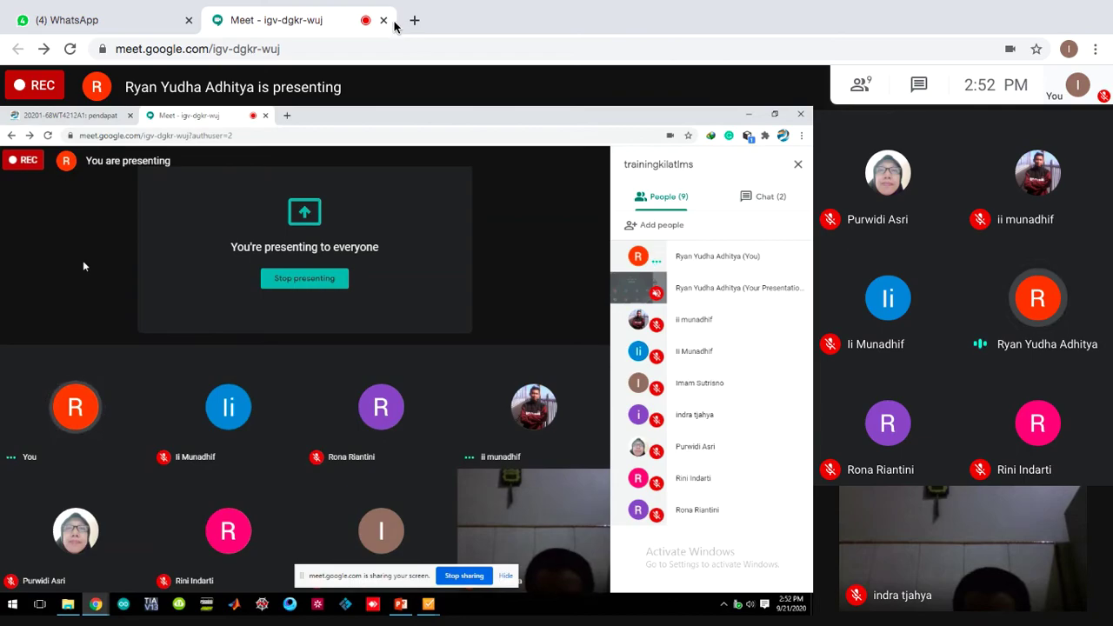
- Leave the call by closing the Meet tab, then close the Chrome window
{"action": "left_click", "coordinate": [382, 20]}
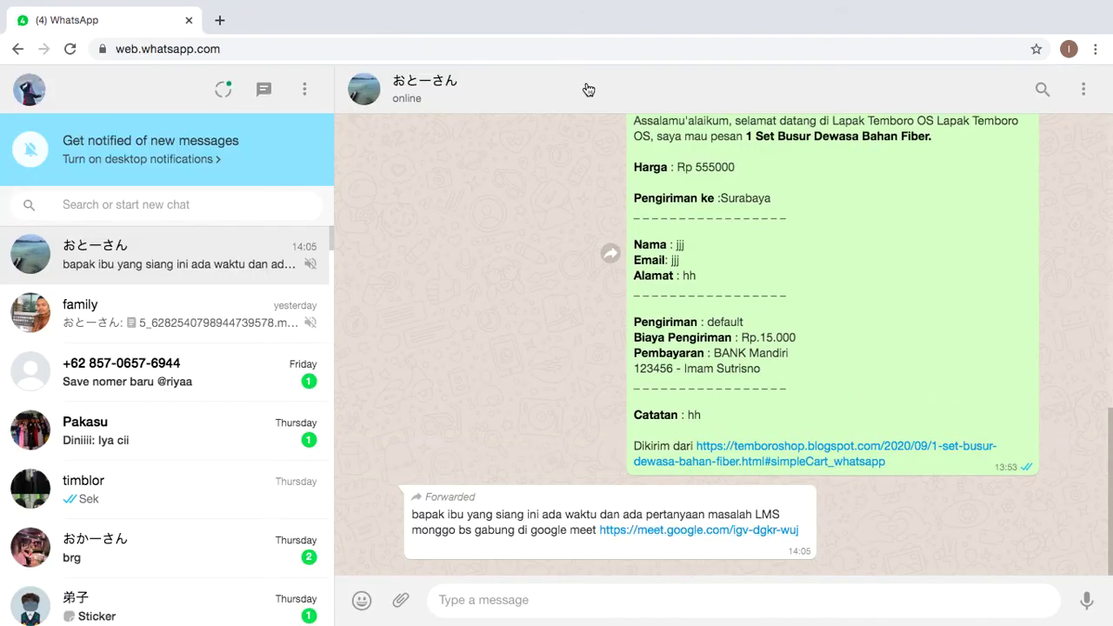
{"action": "mouse_move", "coordinate": [76, 3]}
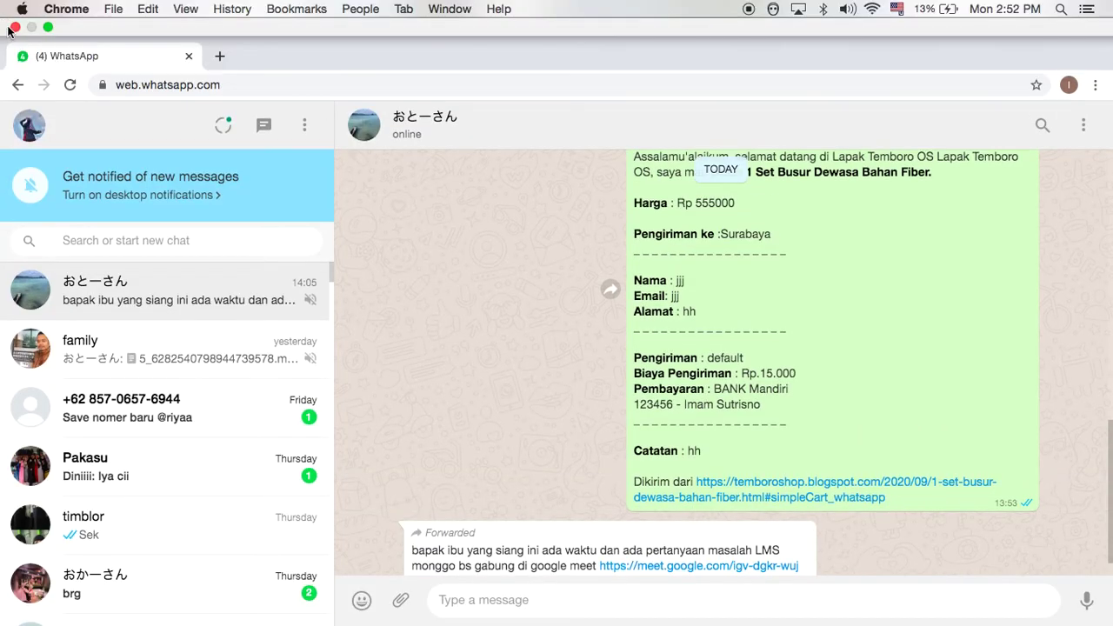
{"action": "left_click", "coordinate": [13, 28]}
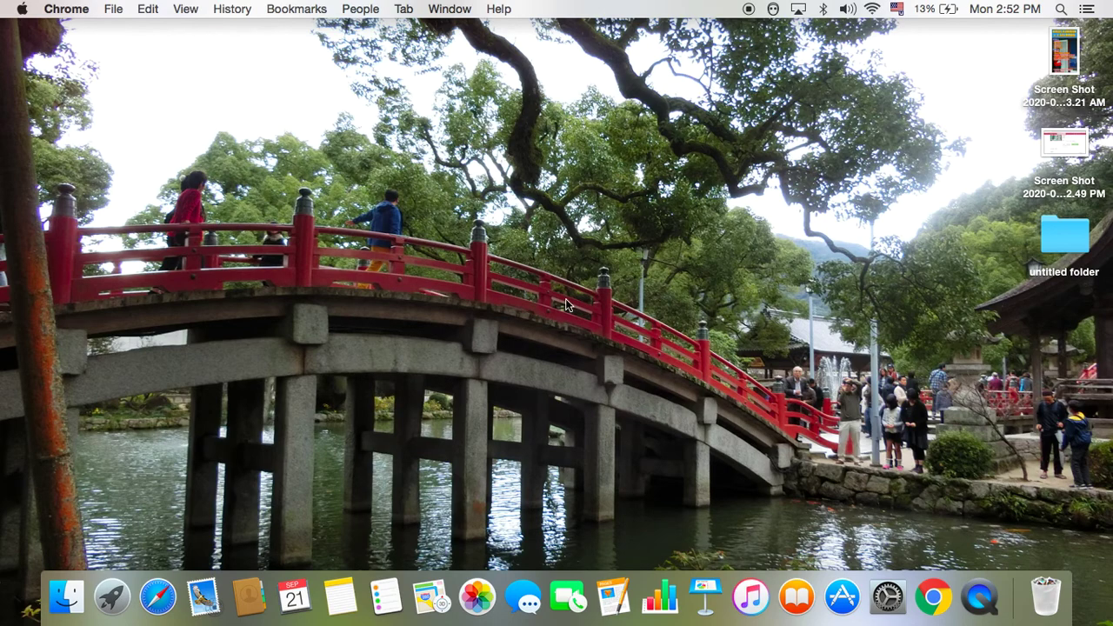
{"action": "left_click", "coordinate": [115, 597]}
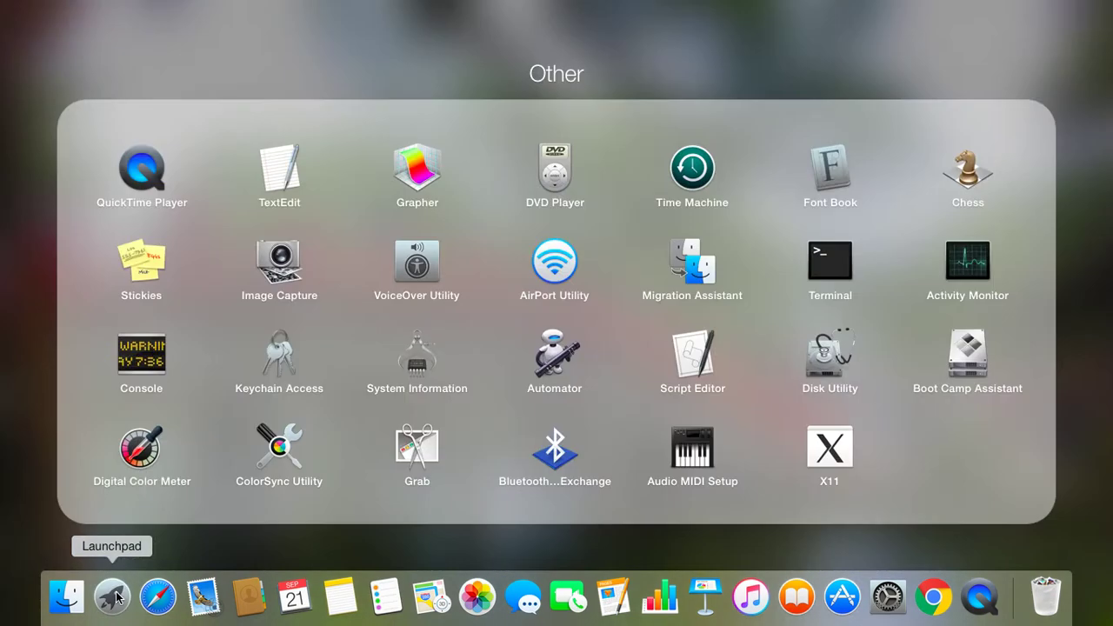
{"action": "left_click", "coordinate": [512, 527]}
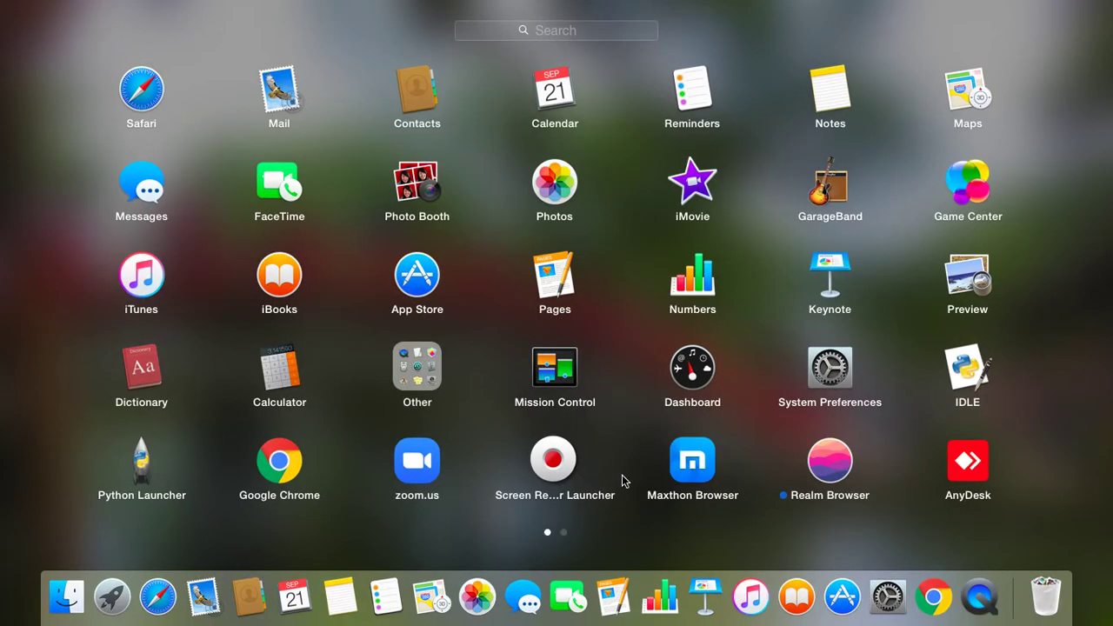
{"action": "key", "text": "Right"}
{"action": "key", "text": "Right"}
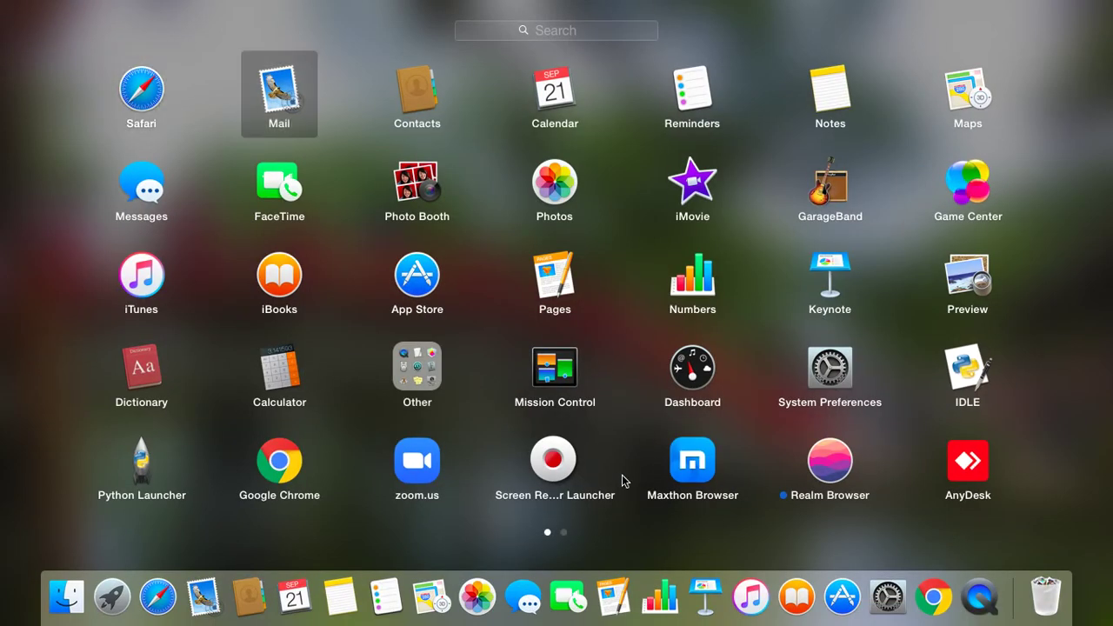
{"action": "left_click_drag", "start_coordinate": [720, 546], "coordinate": [2, 534]}
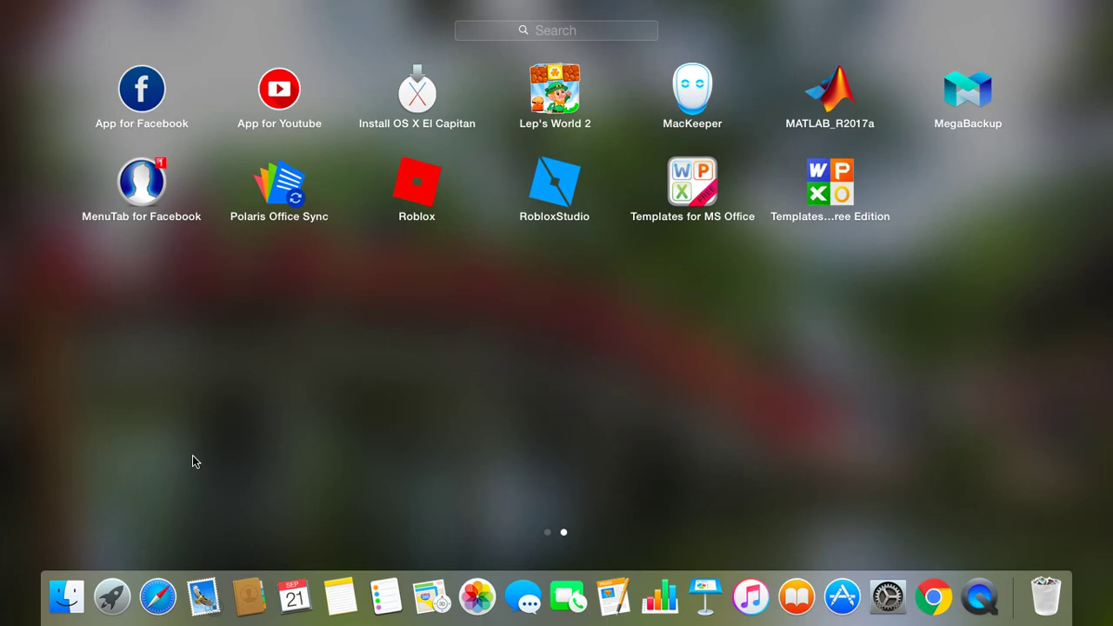
{"action": "left_click_drag", "start_coordinate": [193, 461], "coordinate": [750, 426]}
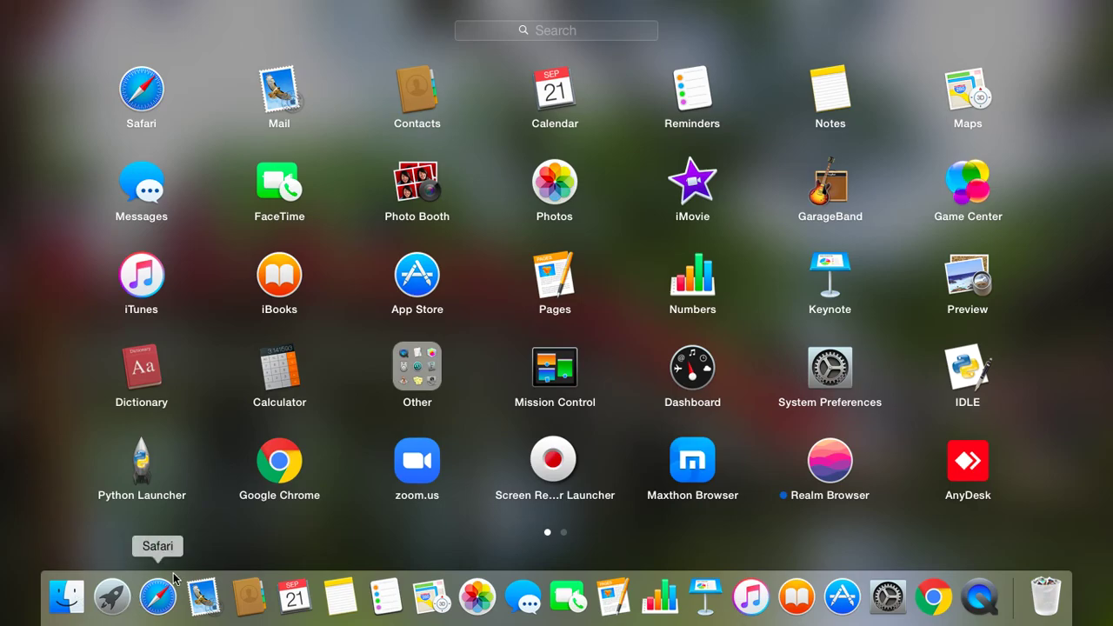
{"action": "key", "text": "Escape"}
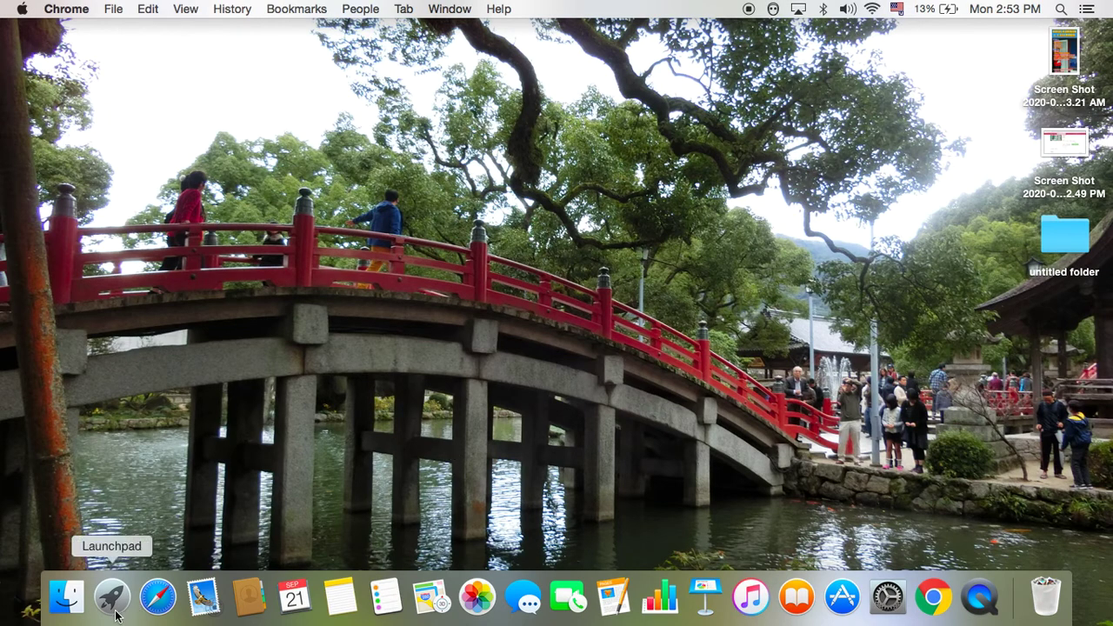
- Open a full-screen Chrome window, search Google for 'anydesk', and open anydesk.com/en
{"action": "left_click", "coordinate": [933, 595]}
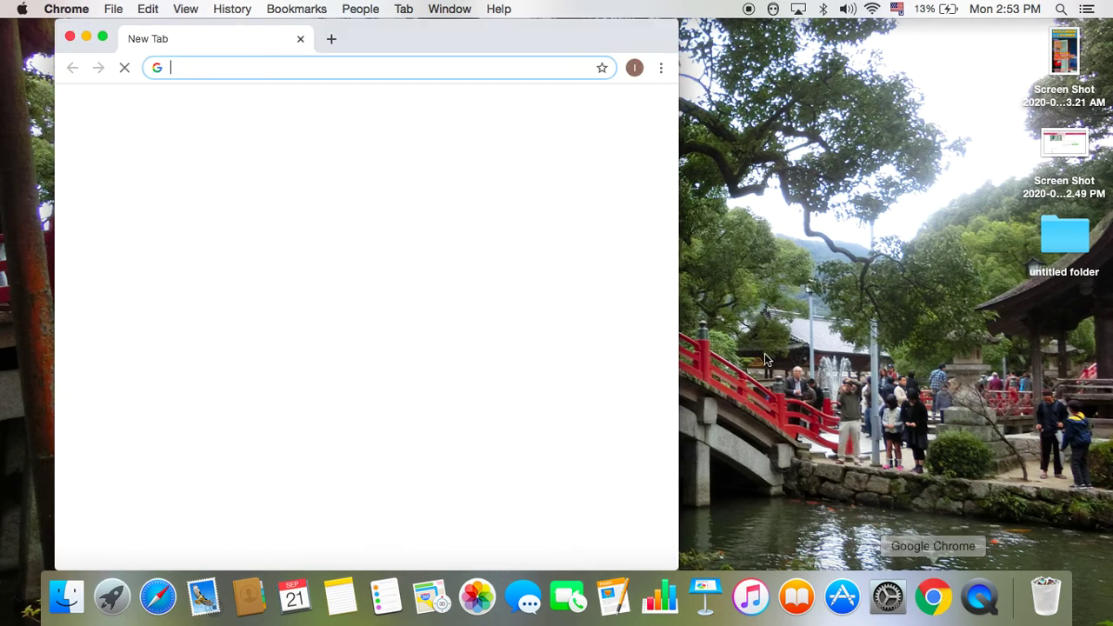
{"action": "left_click", "coordinate": [102, 39]}
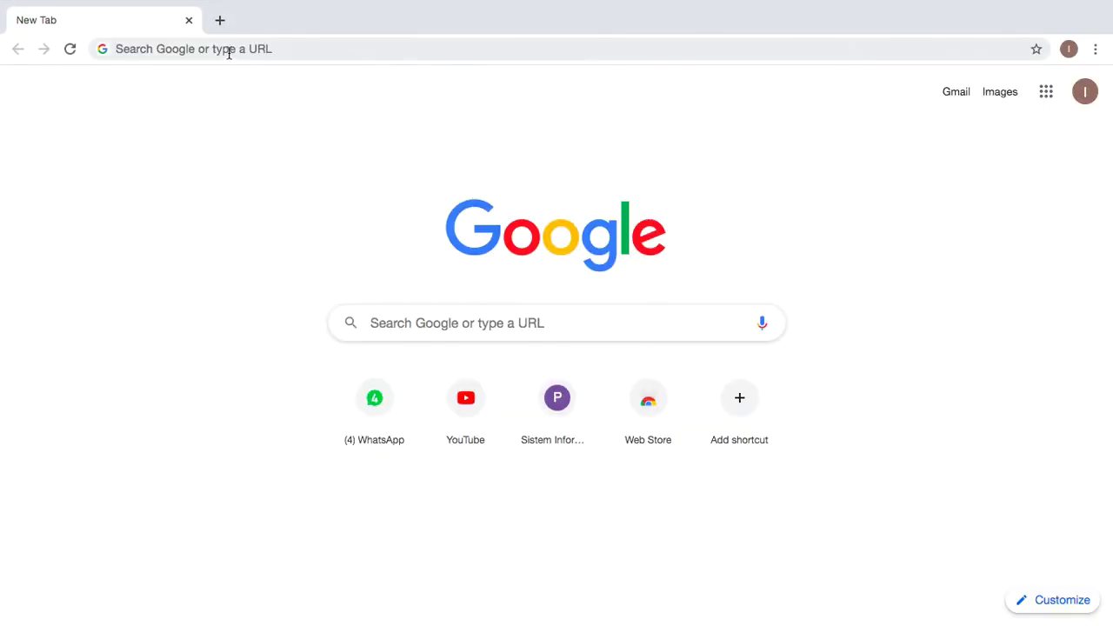
{"action": "left_click", "coordinate": [223, 50]}
{"action": "type", "text": "any"}
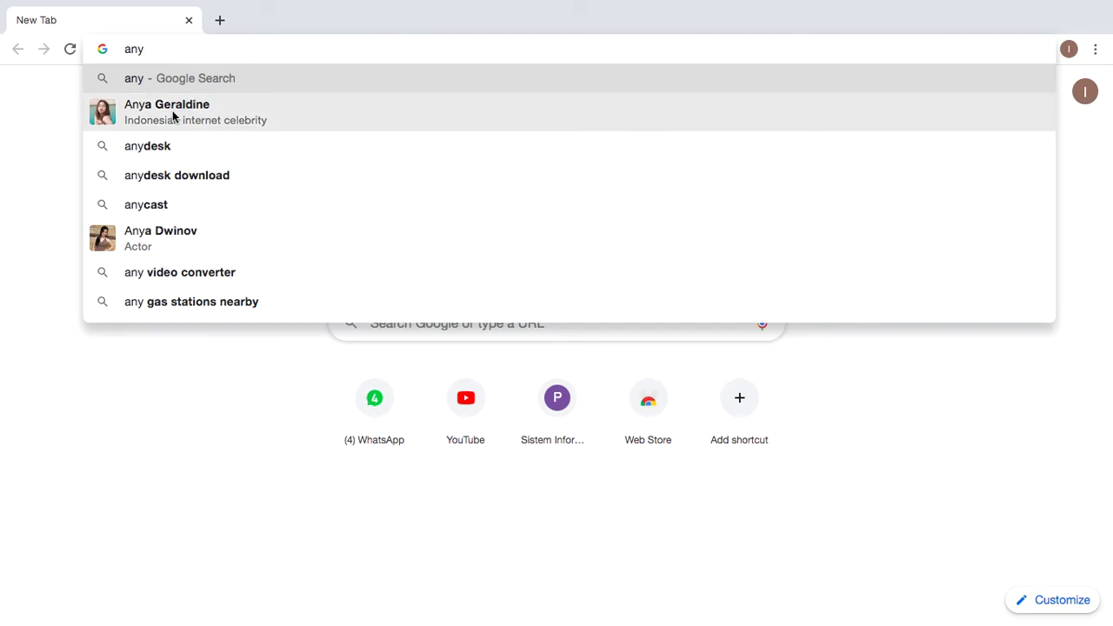
{"action": "left_click", "coordinate": [161, 155]}
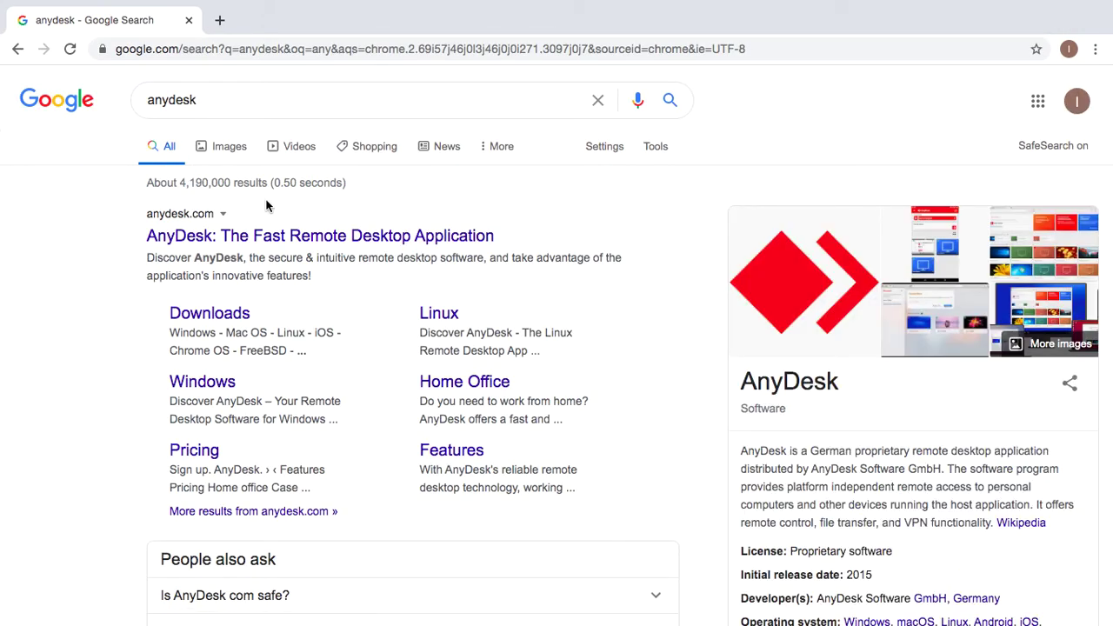
{"action": "left_click", "coordinate": [292, 246]}
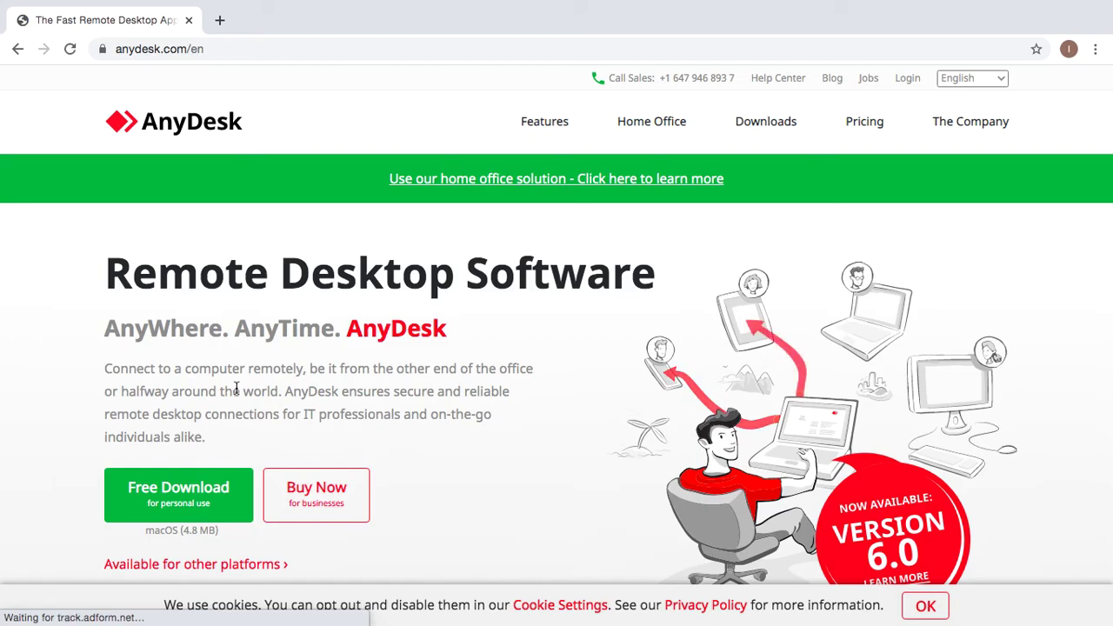
- Download AnyDesk for macOS and open the anydesk (1).dmg disk image
{"action": "left_click", "coordinate": [177, 494]}
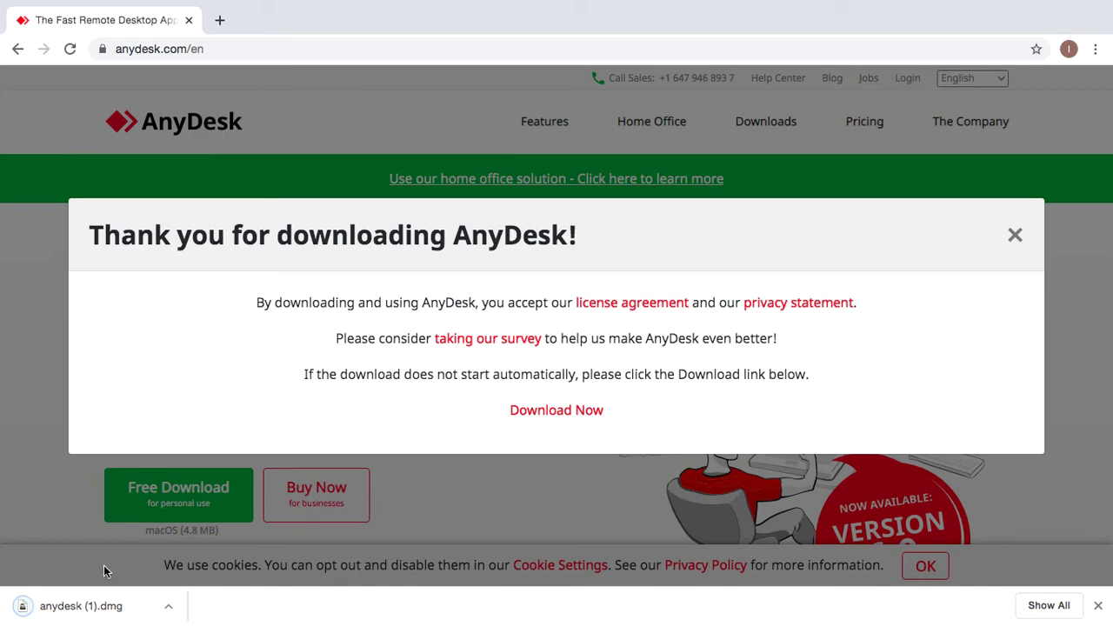
{"action": "left_click", "coordinate": [71, 609]}
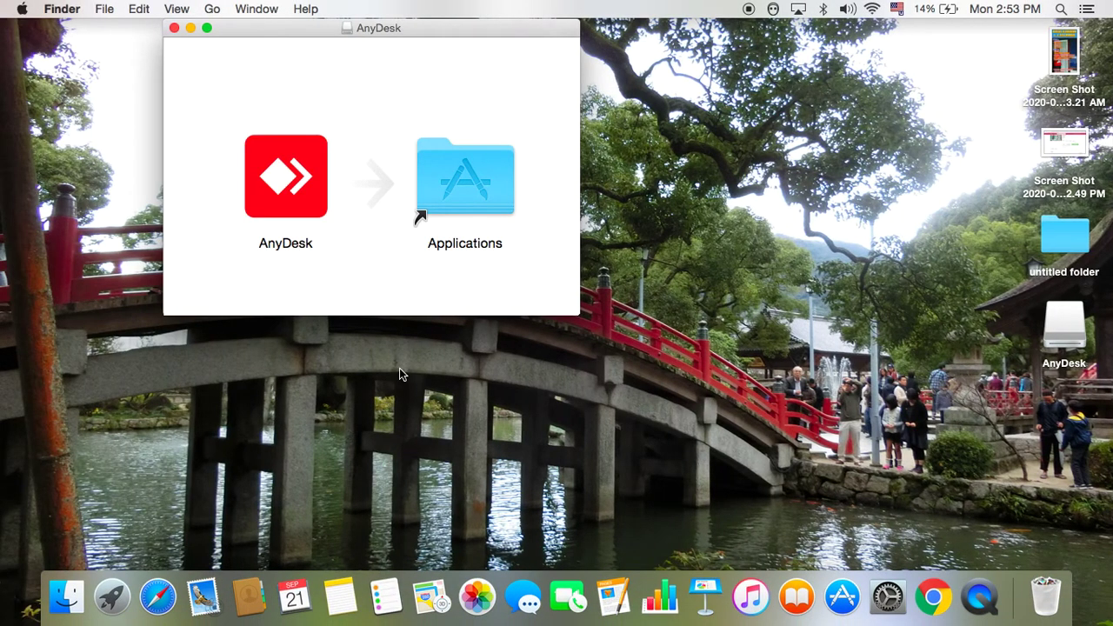
- Launch AnyDesk from the disk image, approving the downloaded-from-Internet warning
{"action": "double_click", "coordinate": [290, 184]}
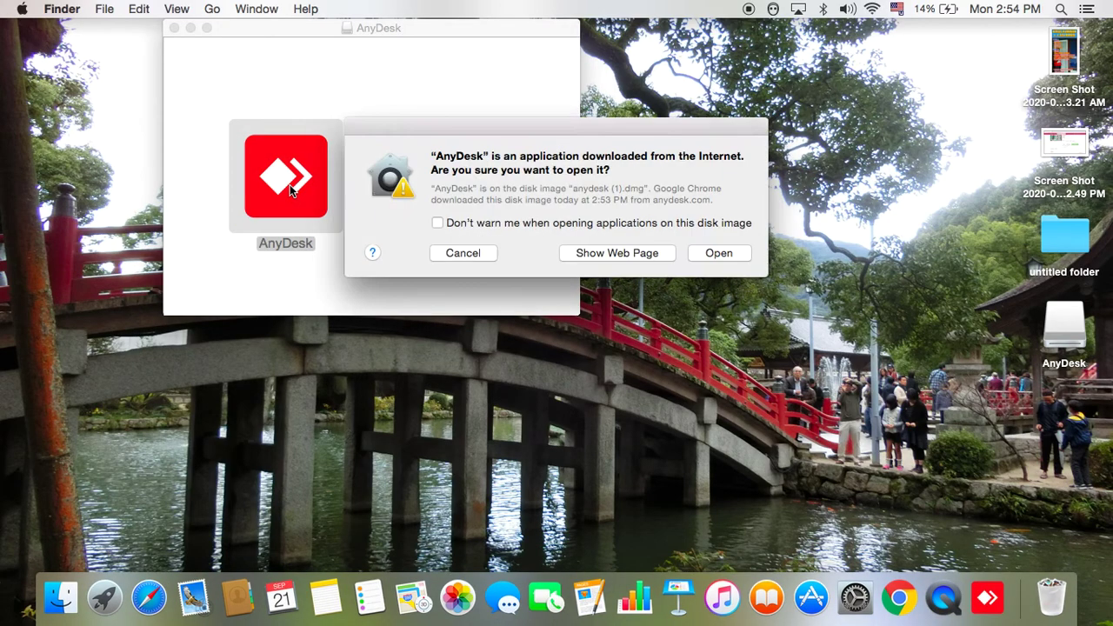
{"action": "left_click", "coordinate": [721, 252]}
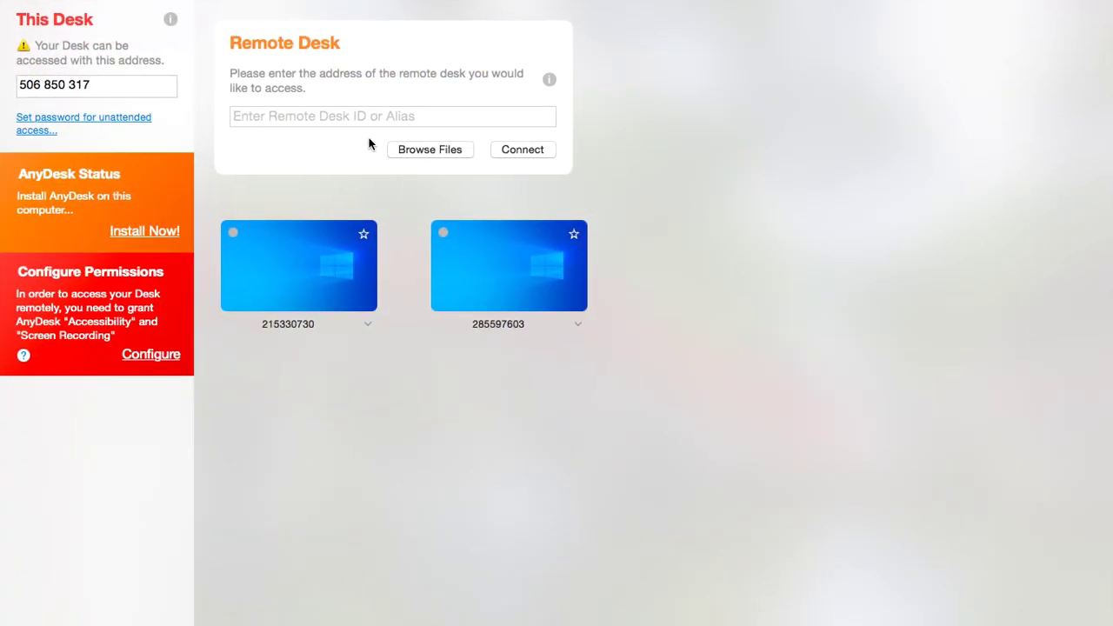
{"action": "left_click", "coordinate": [326, 117]}
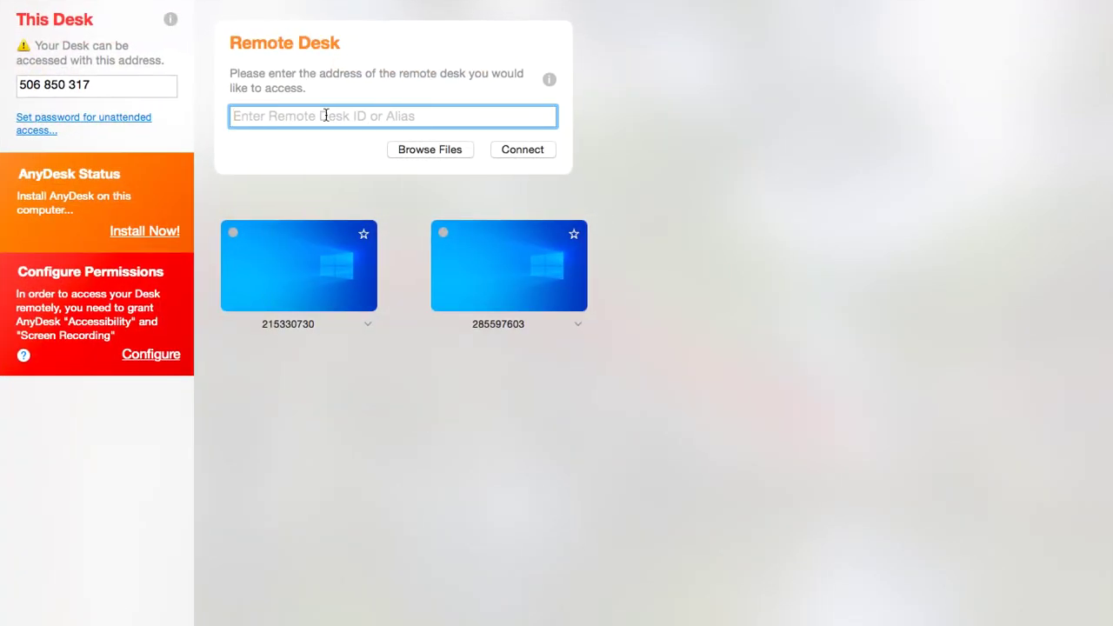
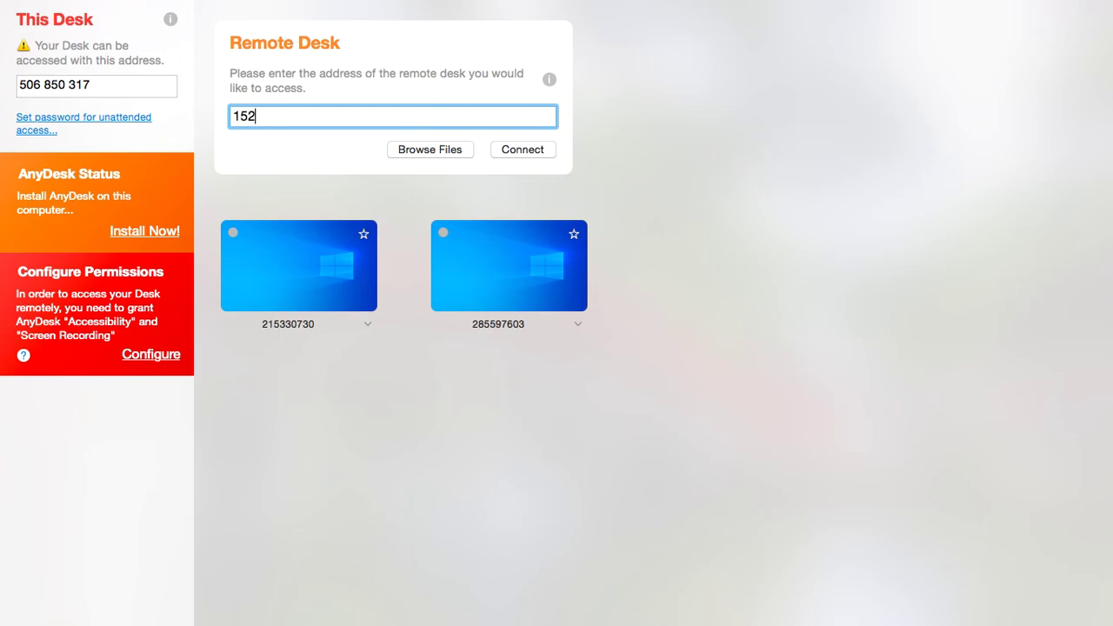
{"action": "left_click", "coordinate": [533, 151]}
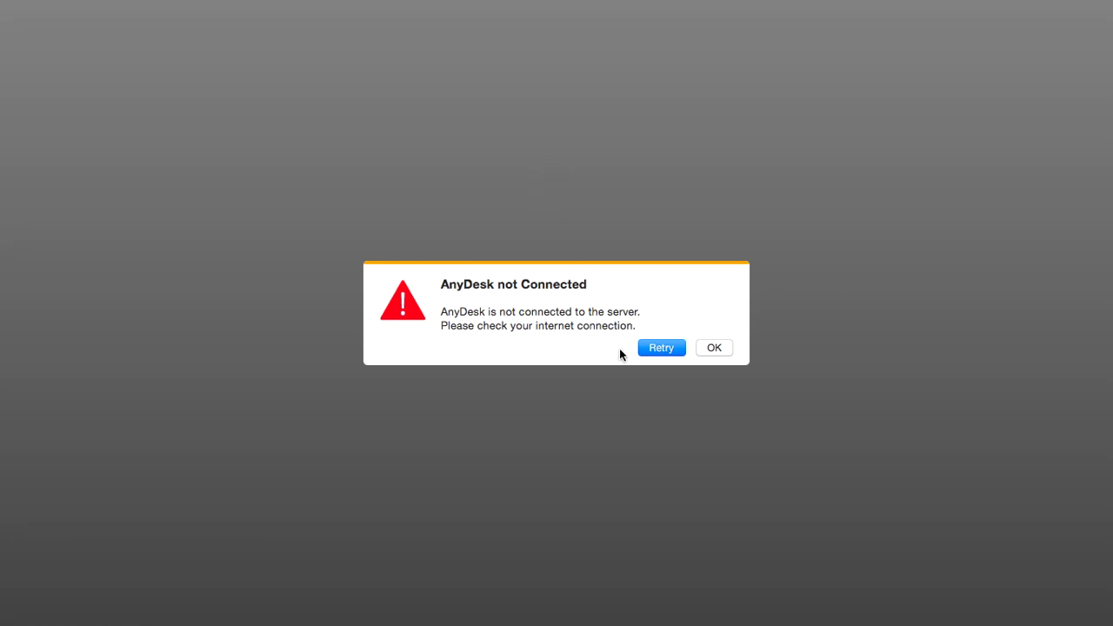
{"action": "left_click", "coordinate": [658, 350]}
{"action": "left_click", "coordinate": [714, 348]}
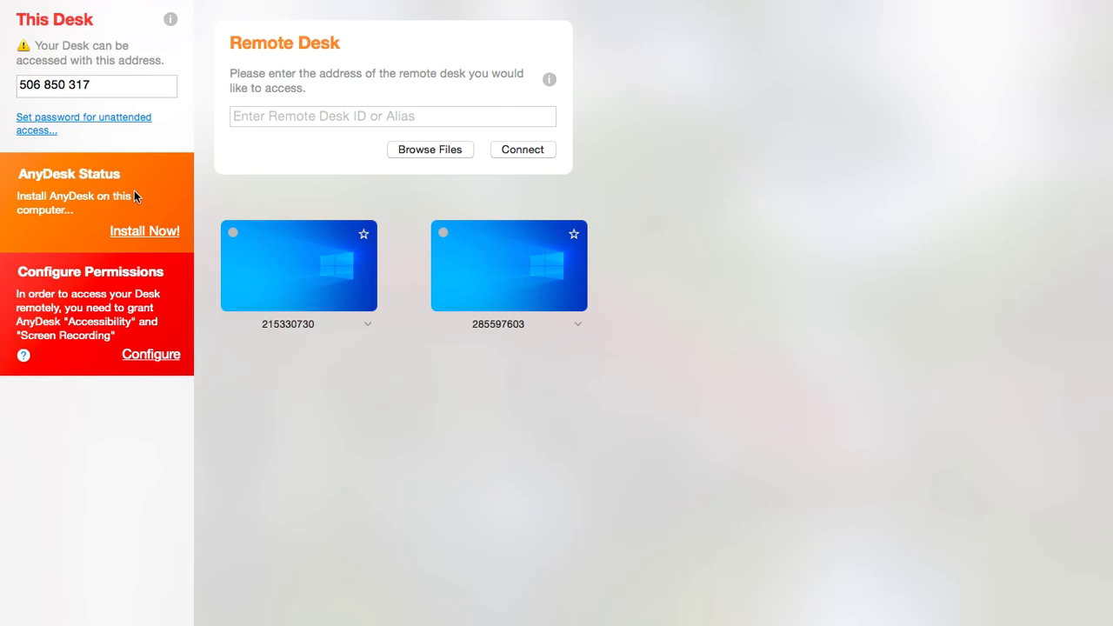
{"action": "left_click", "coordinate": [140, 231]}
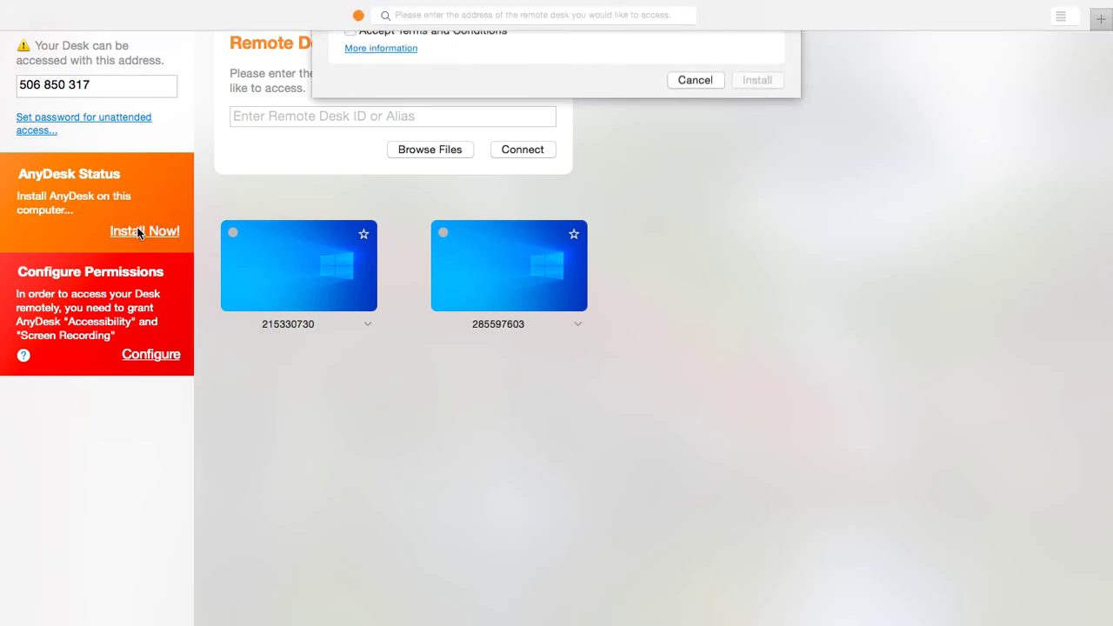
{"action": "left_click", "coordinate": [350, 165]}
{"action": "left_click", "coordinate": [757, 217]}
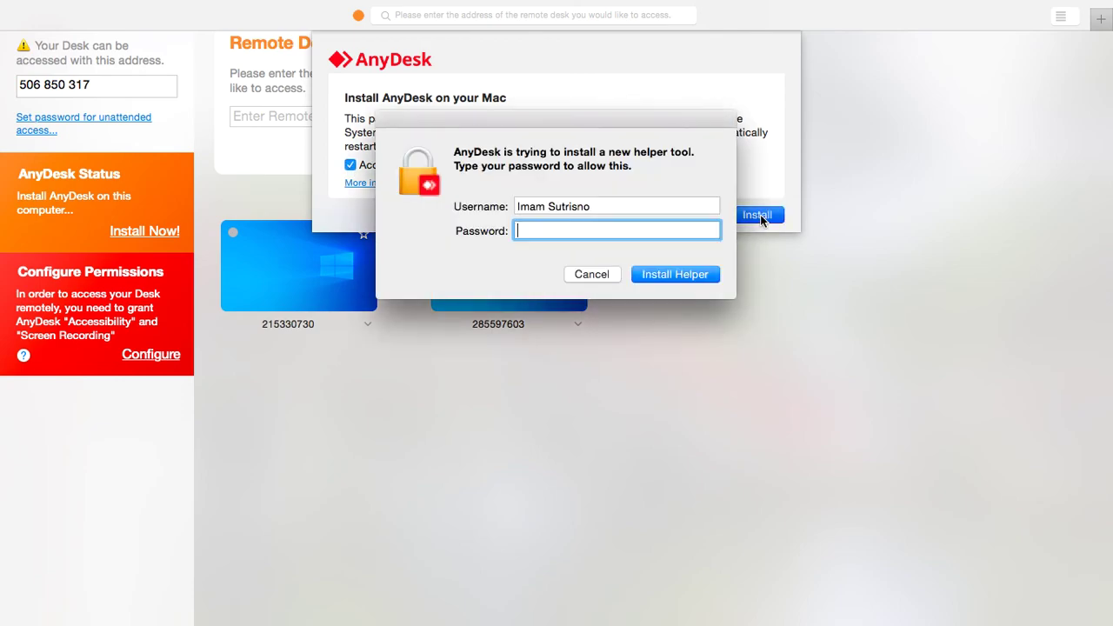
{"action": "left_click", "coordinate": [604, 274]}
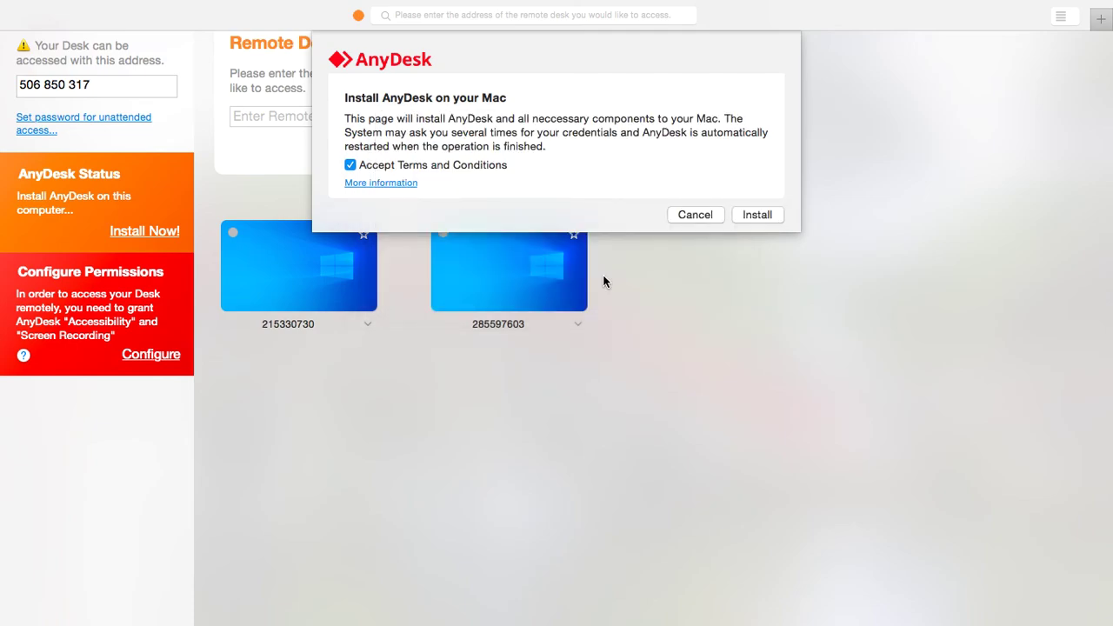
{"action": "left_click", "coordinate": [701, 216]}
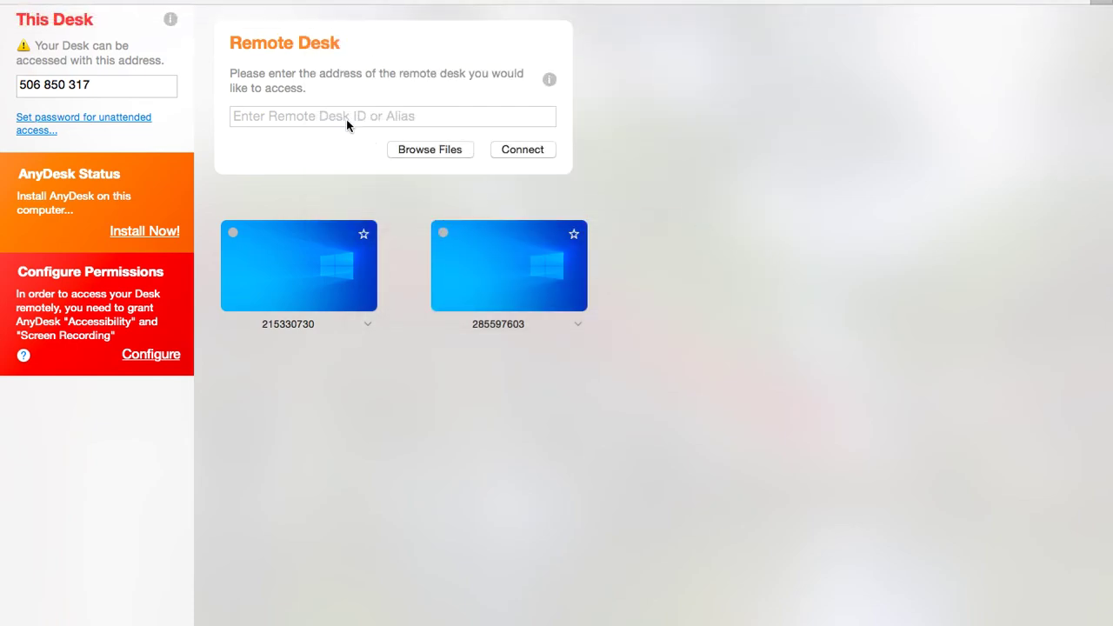
{"action": "left_click", "coordinate": [324, 117]}
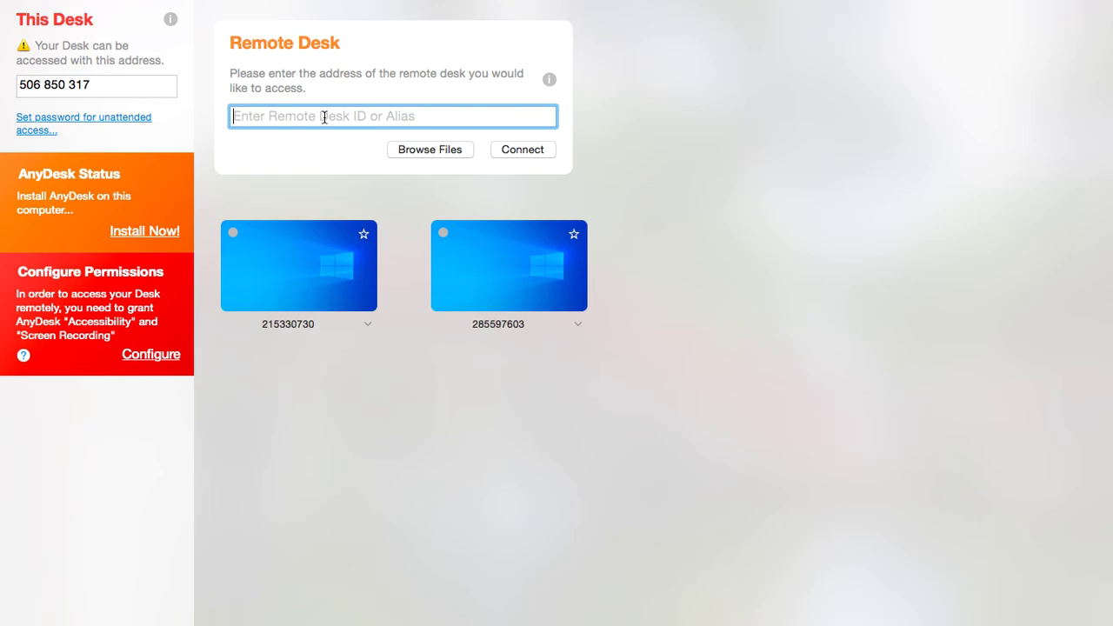
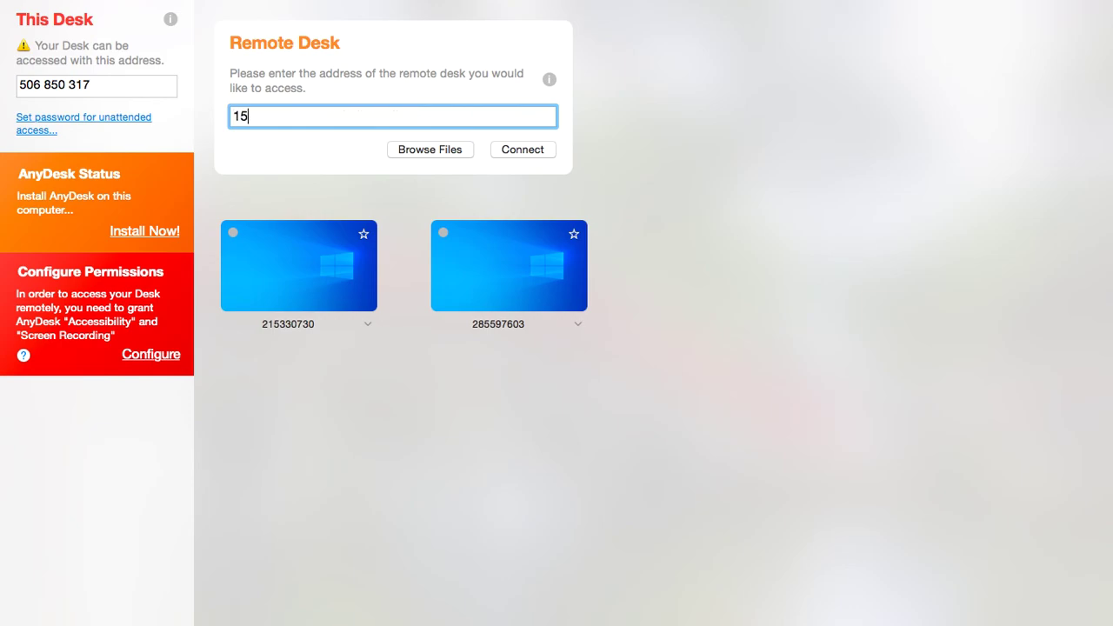
{"action": "left_click", "coordinate": [534, 151]}
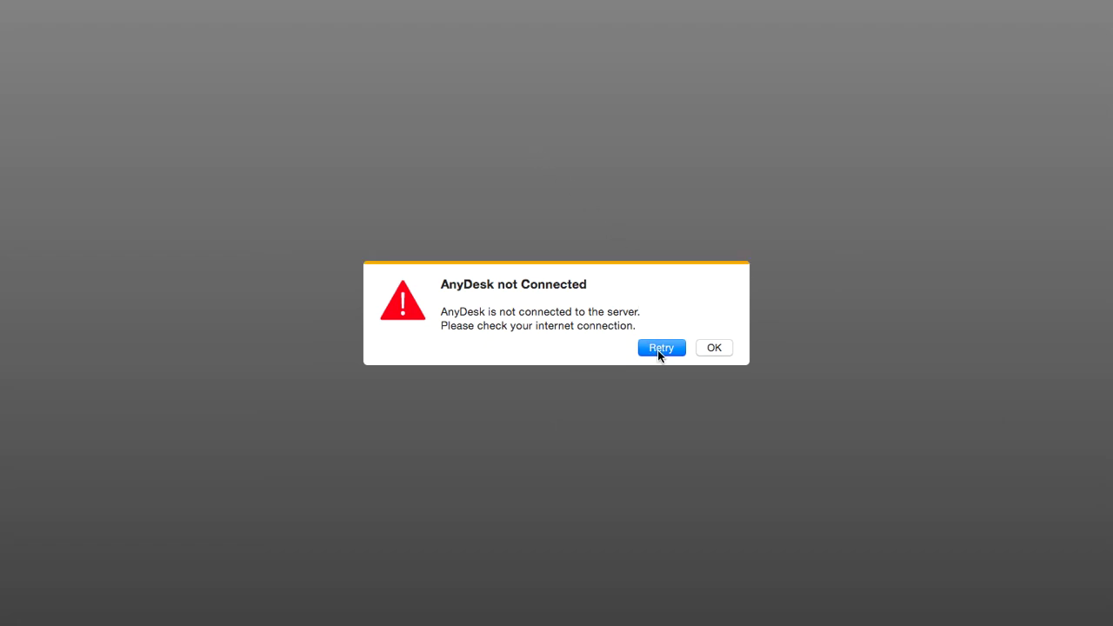
{"action": "left_click", "coordinate": [715, 349]}
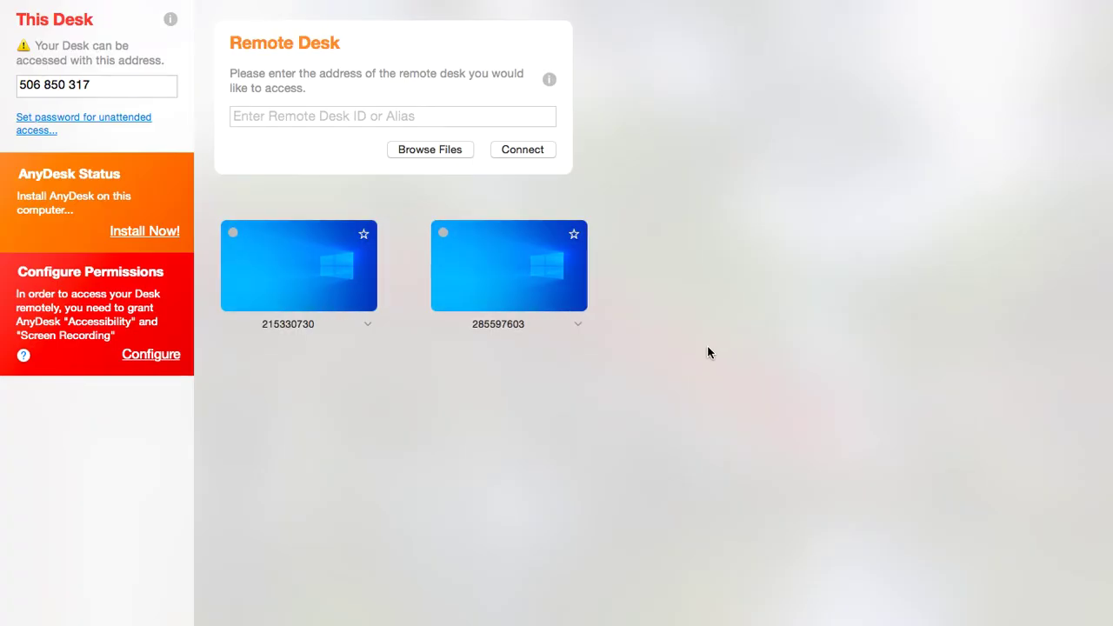
{"action": "left_click", "coordinate": [145, 233]}
{"action": "left_click", "coordinate": [349, 166]}
{"action": "left_click", "coordinate": [748, 215]}
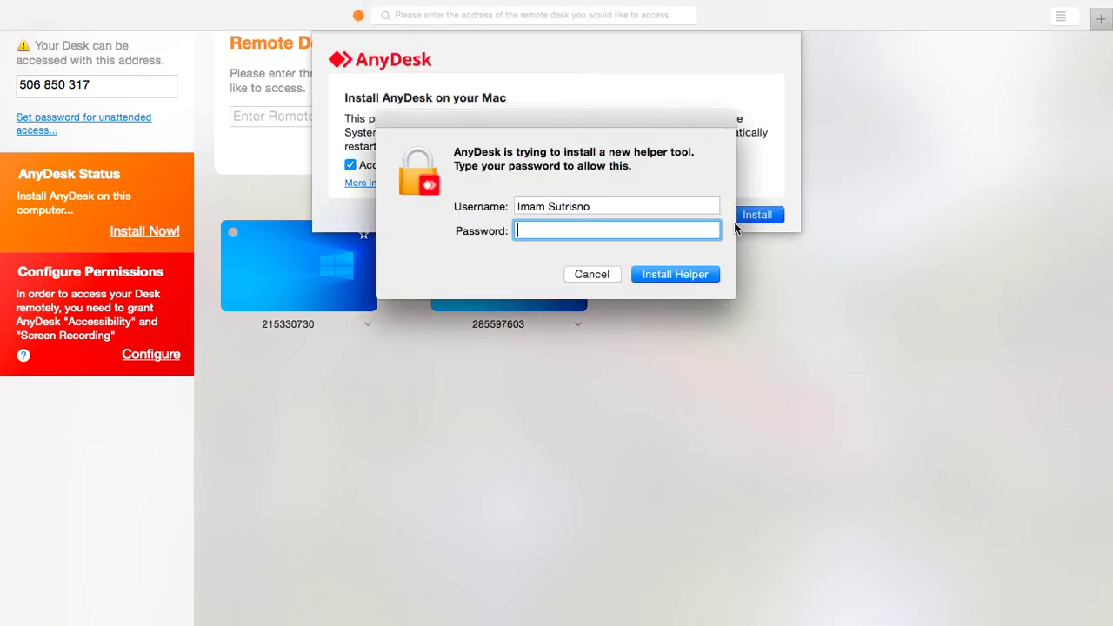
{"action": "left_click", "coordinate": [592, 276]}
{"action": "left_click", "coordinate": [757, 217]}
{"action": "left_click", "coordinate": [600, 275]}
{"action": "left_click", "coordinate": [694, 215]}
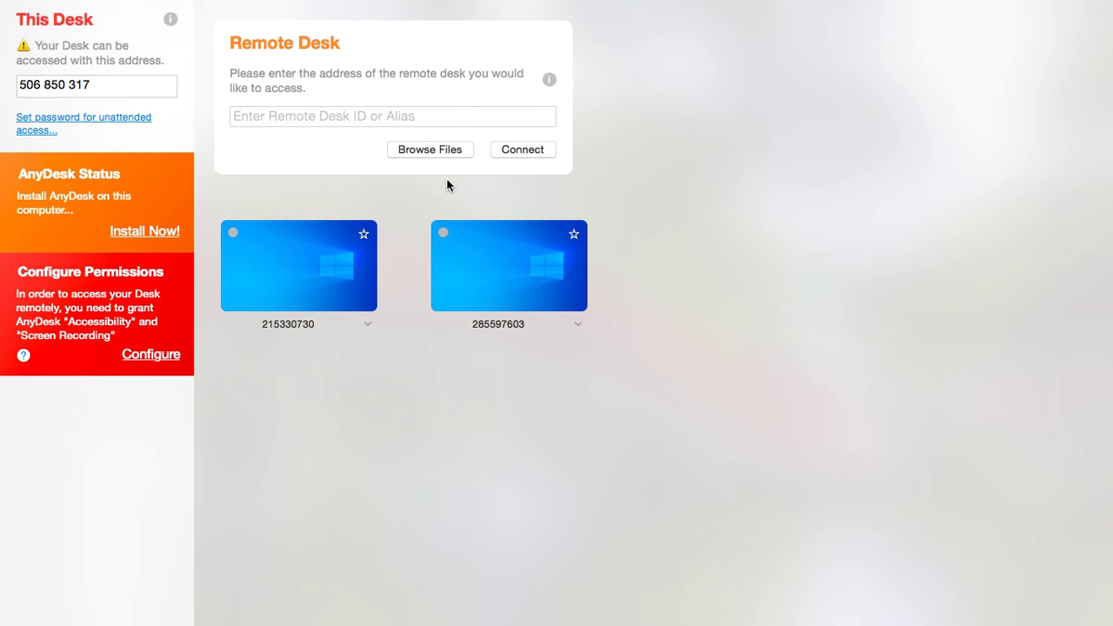
- Close full-screen AnyDesk and the disk image window, then relaunch AnyDesk from the Dock
{"action": "mouse_move", "coordinate": [2, 4]}
{"action": "left_click", "coordinate": [15, 35]}
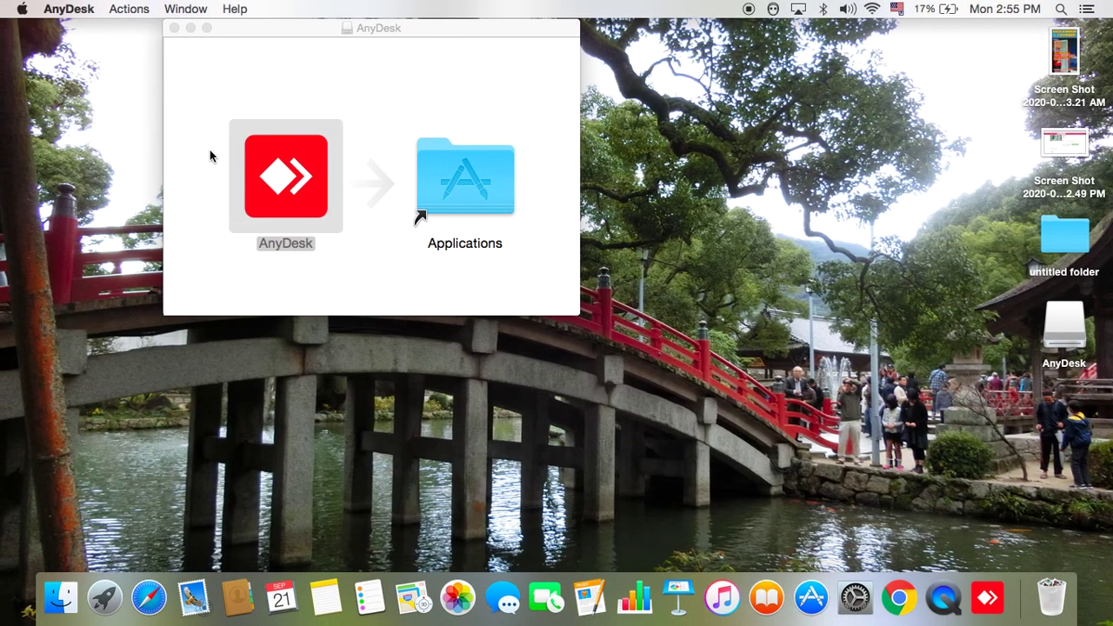
{"action": "left_click", "coordinate": [695, 250]}
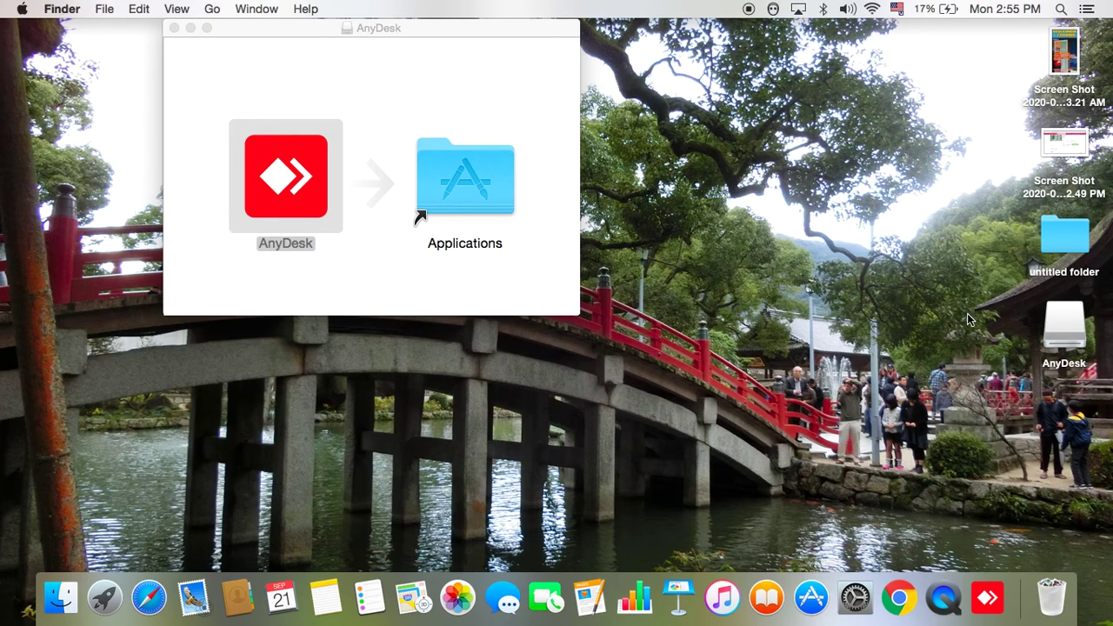
{"action": "left_click", "coordinate": [173, 28]}
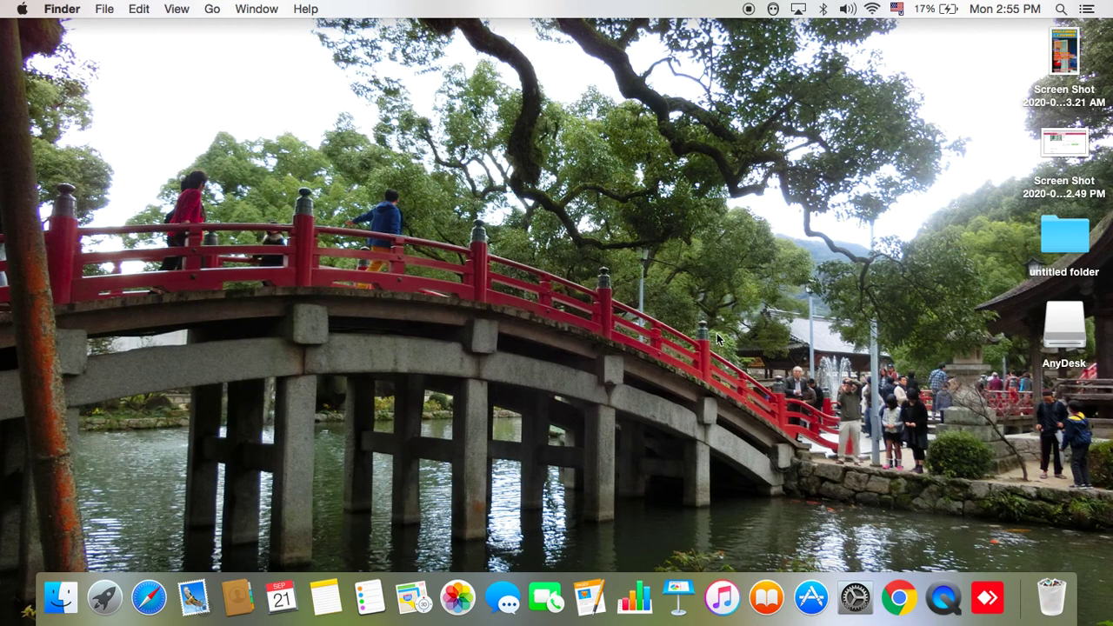
{"action": "left_click", "coordinate": [988, 598]}
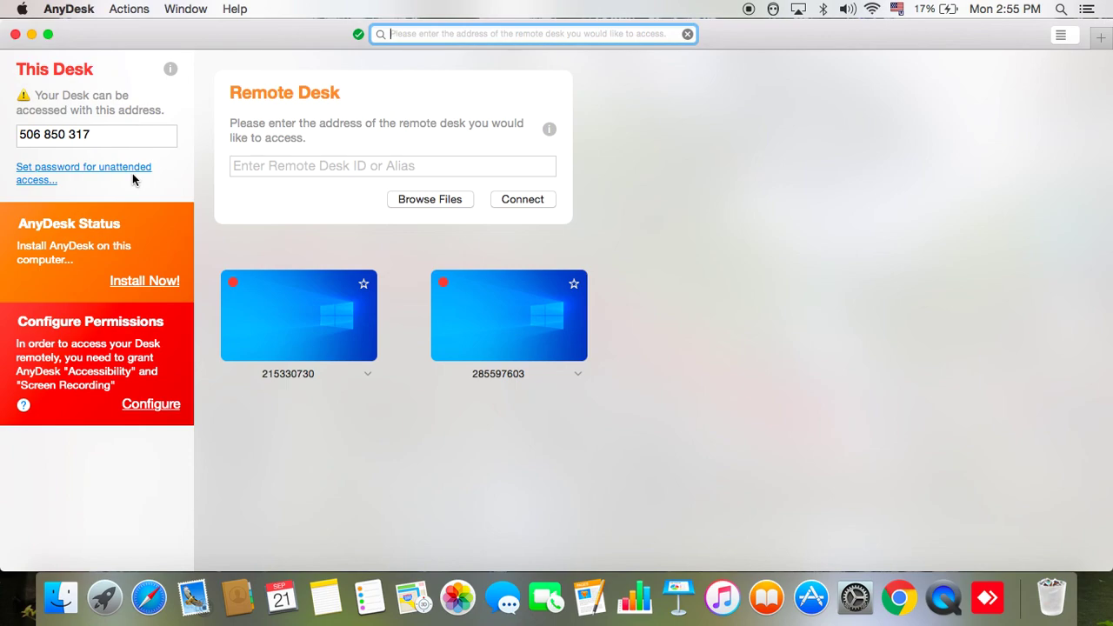
- Enter the remote desk ID in AnyDesk and connect to it
{"action": "left_click", "coordinate": [360, 169]}
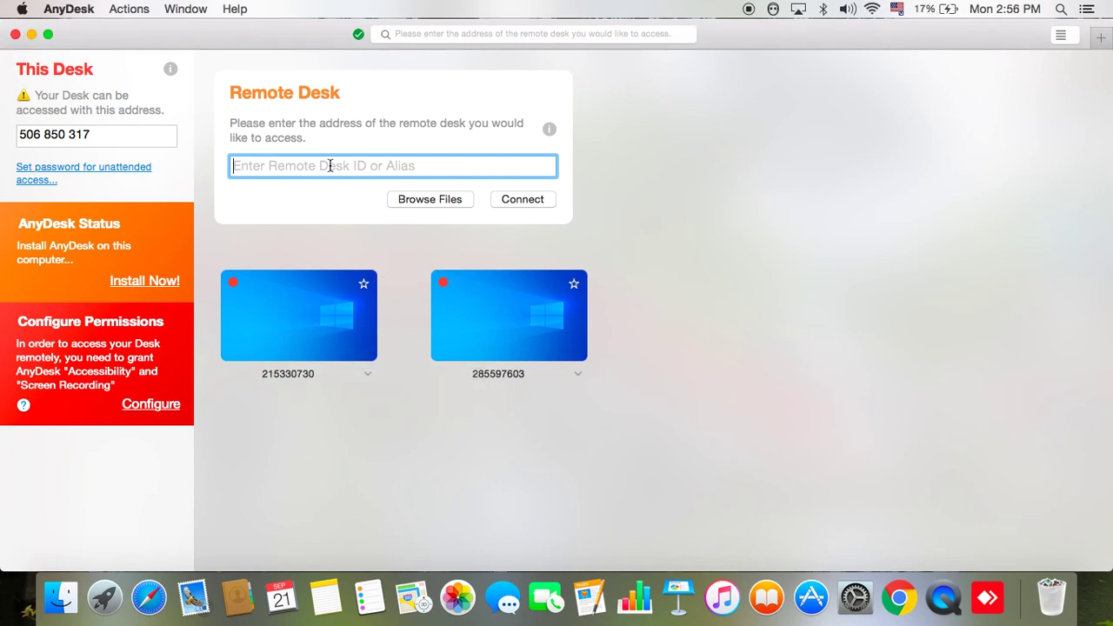
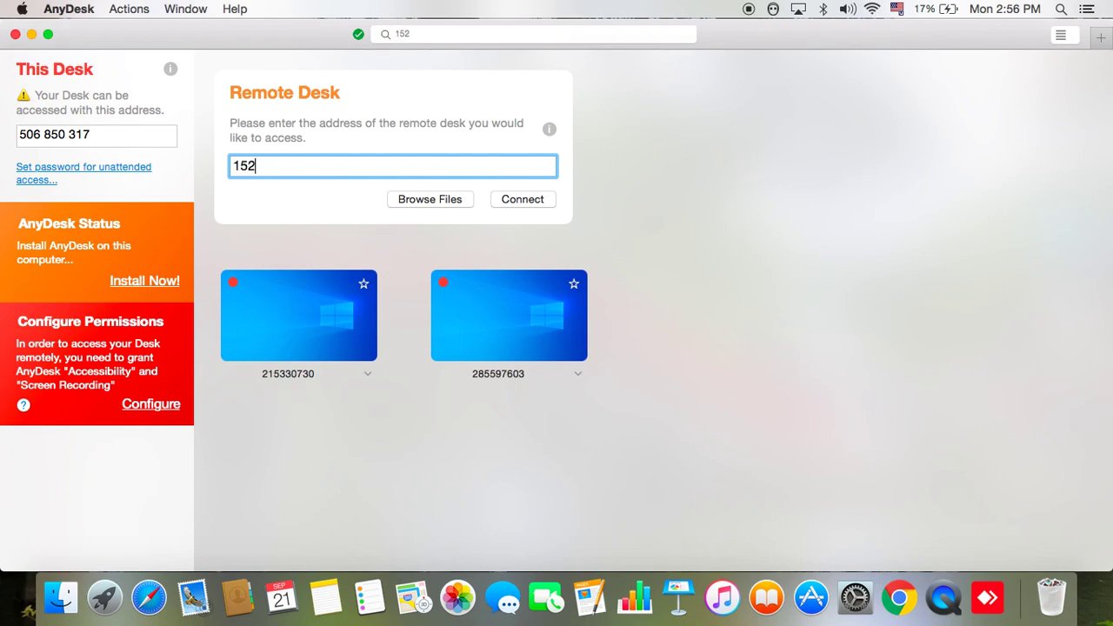
{"action": "left_click", "coordinate": [534, 203]}
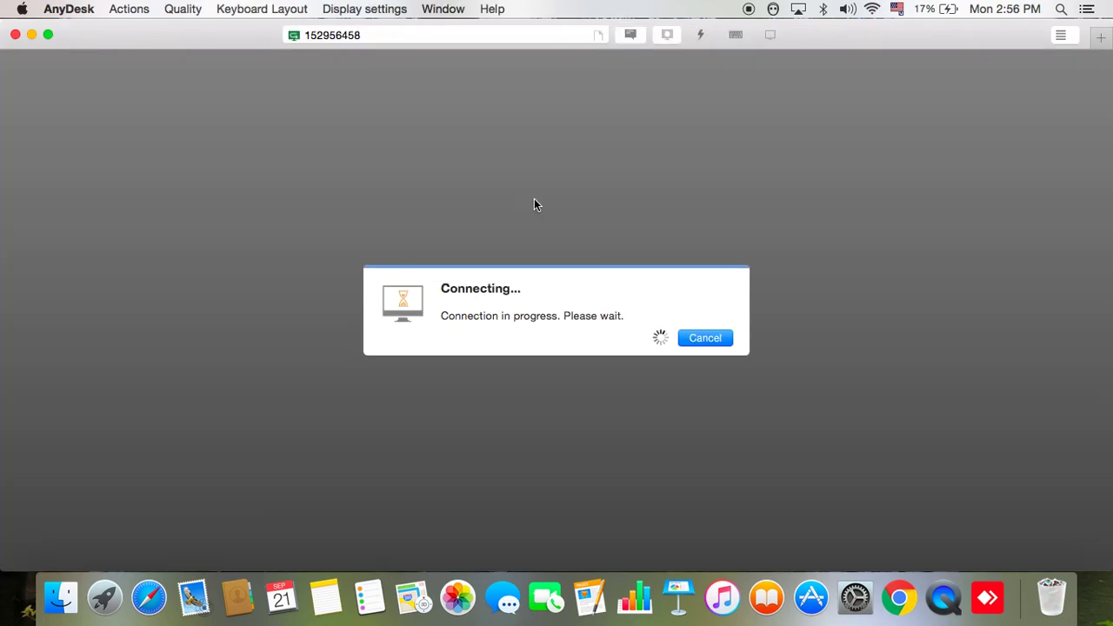